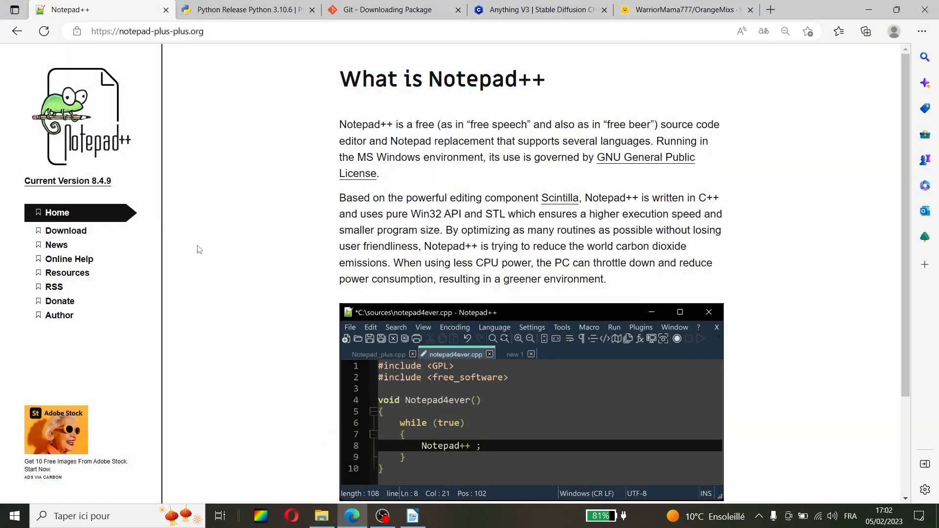
Download the 64-bit x64 installer of Notepad++ v8.4.9 from the site's downloads page.
scroll(255, 282, down, 3)
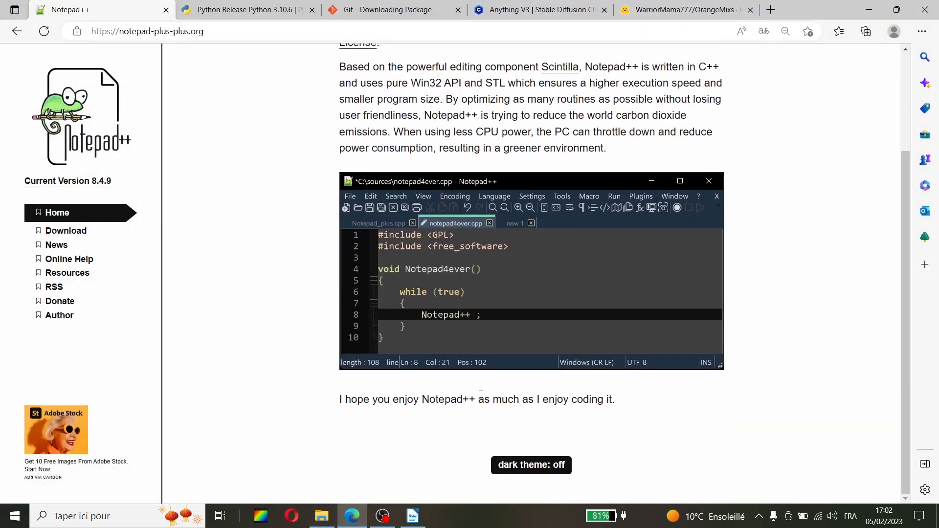
scroll(458, 376, up, 3)
scroll(442, 351, down, 3)
click(84, 236)
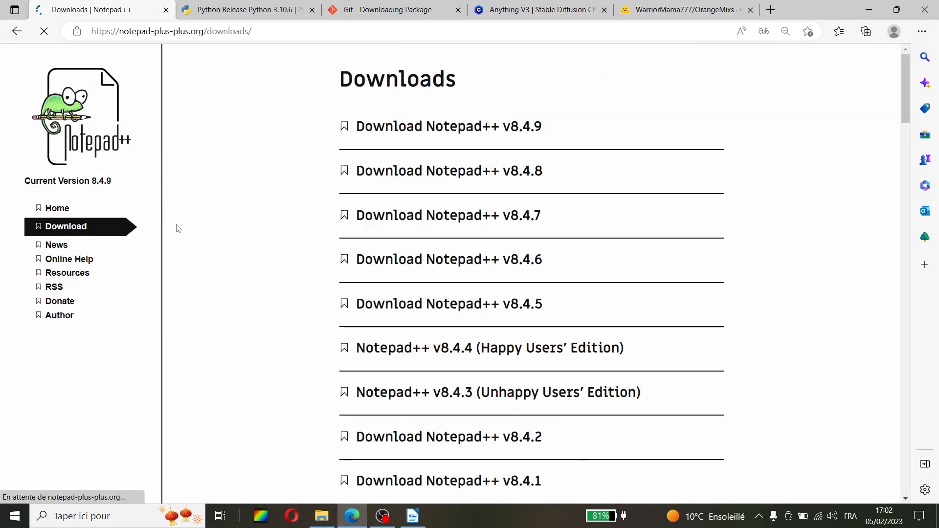
scroll(329, 302, down, 2)
scroll(348, 226, up, 2)
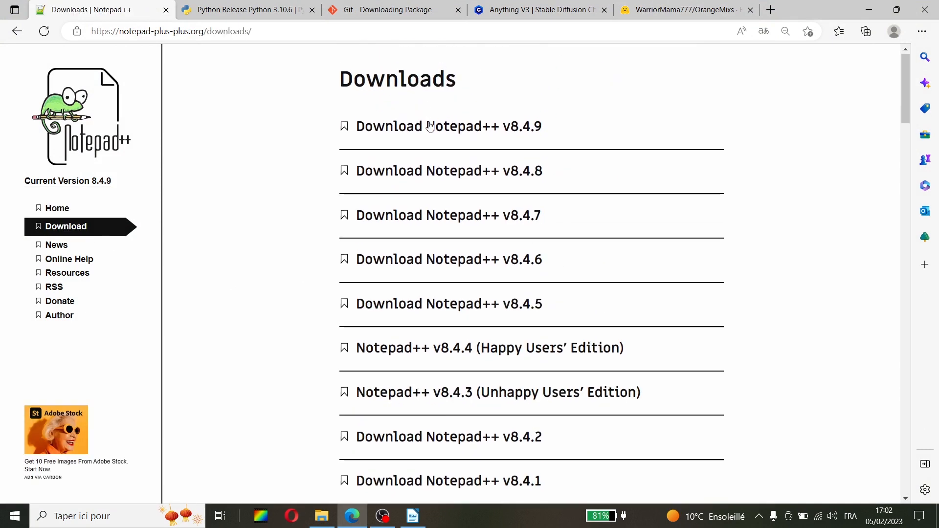
click(457, 129)
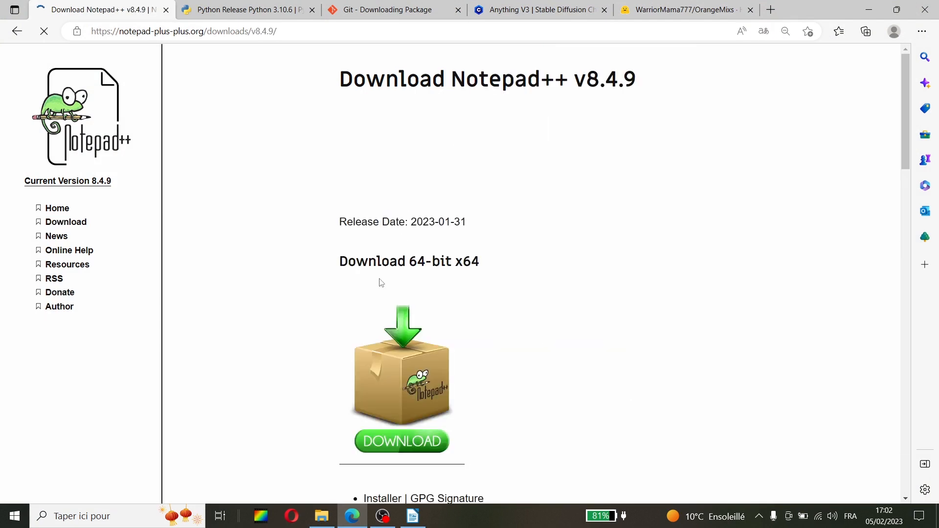
scroll(383, 283, down, 3)
click(419, 307)
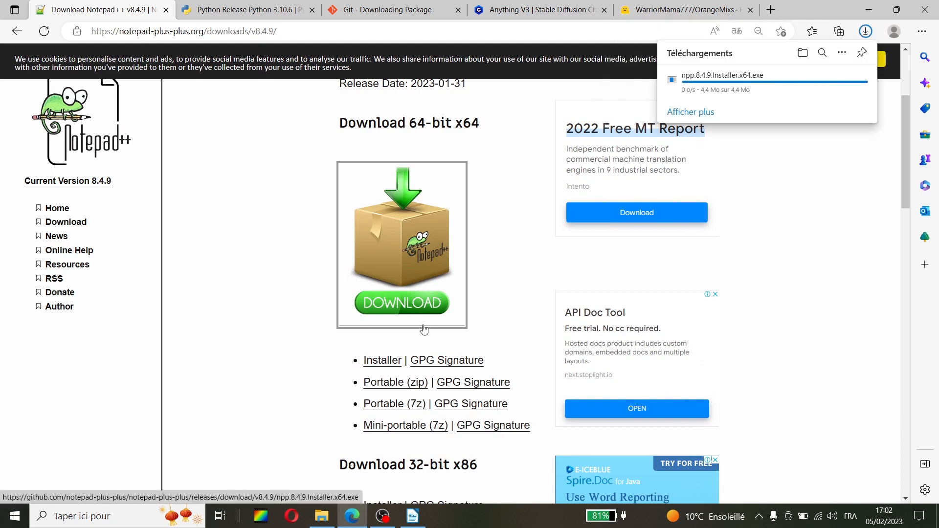
Install Notepad++ v8.4.9 with the default folder and components, finish the setup, and close the editor it launches.
click(704, 85)
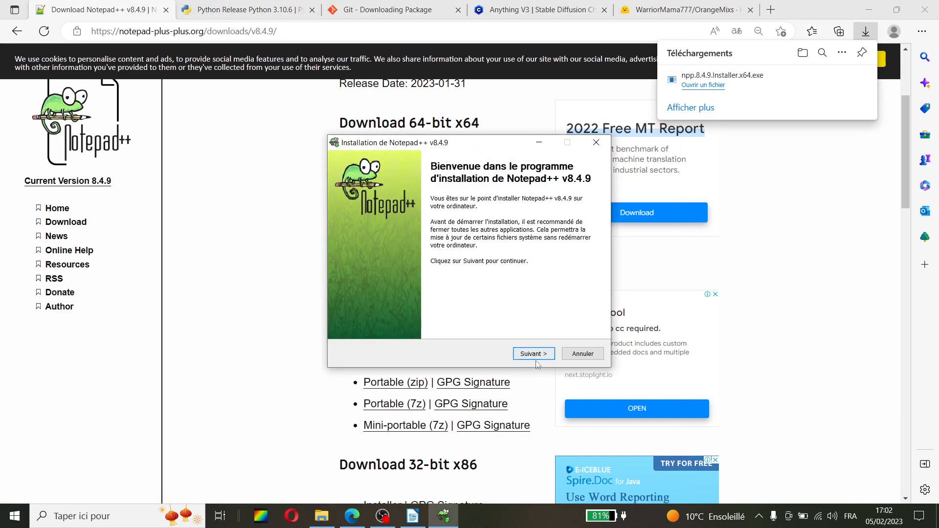
click(537, 360)
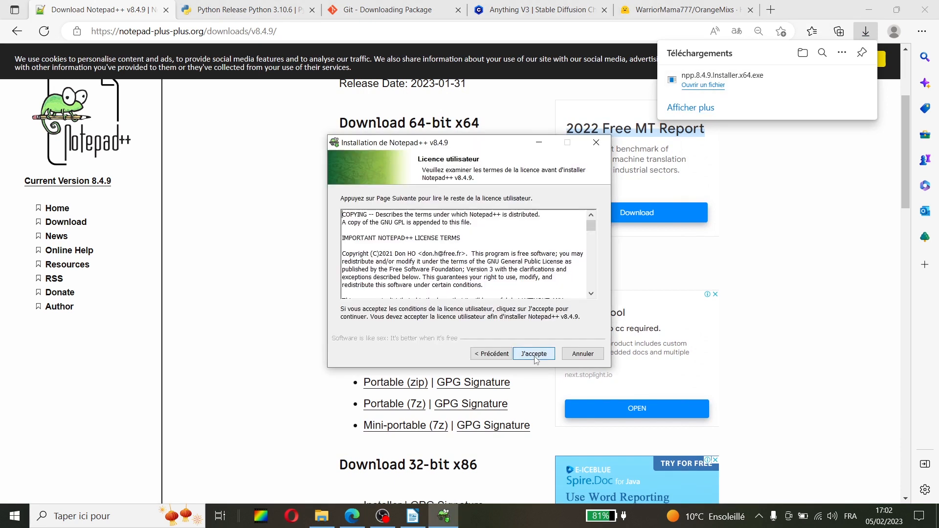
click(534, 354)
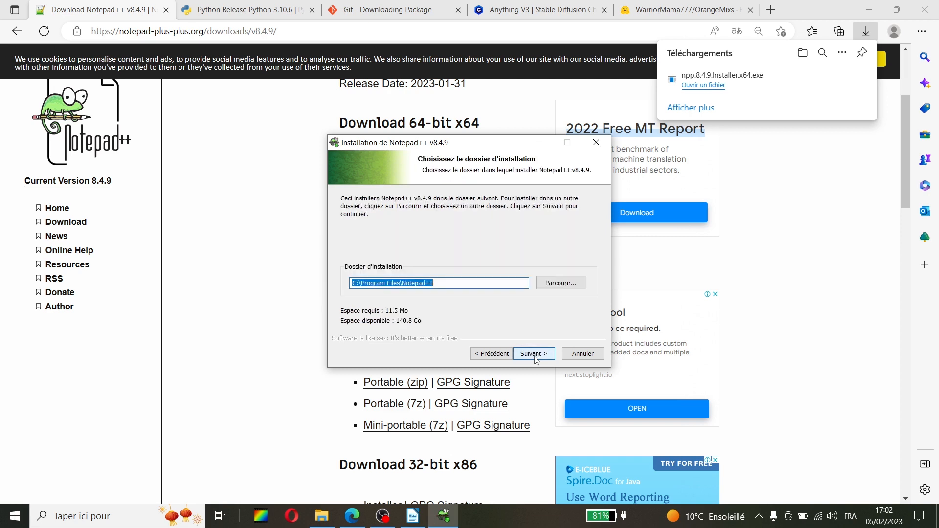
click(537, 360)
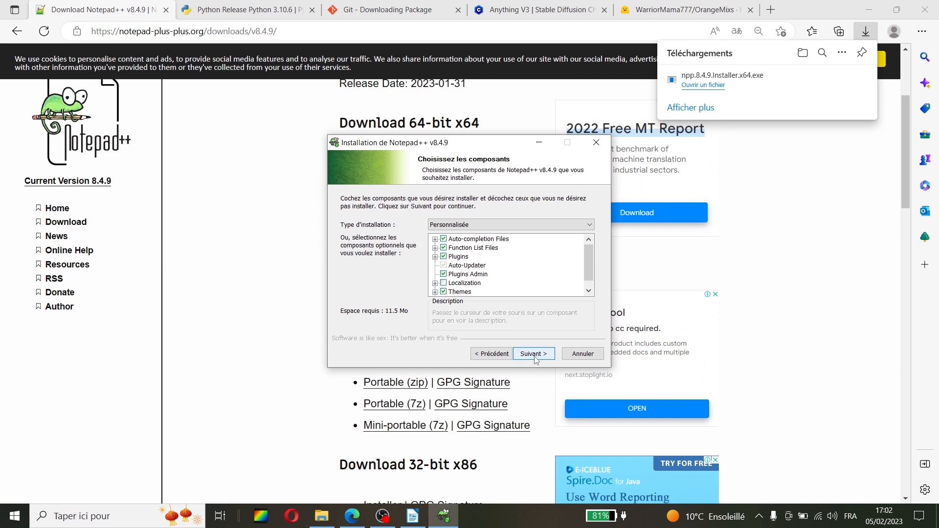
click(536, 360)
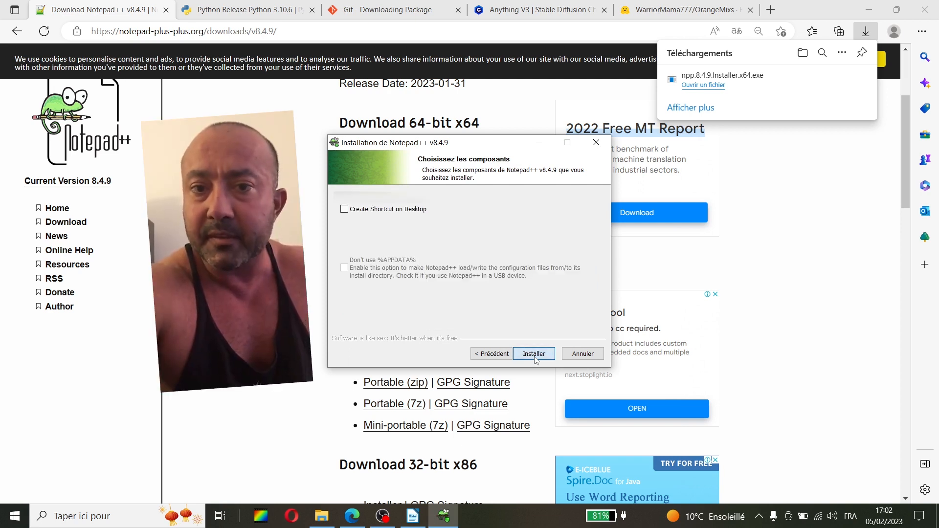
click(535, 355)
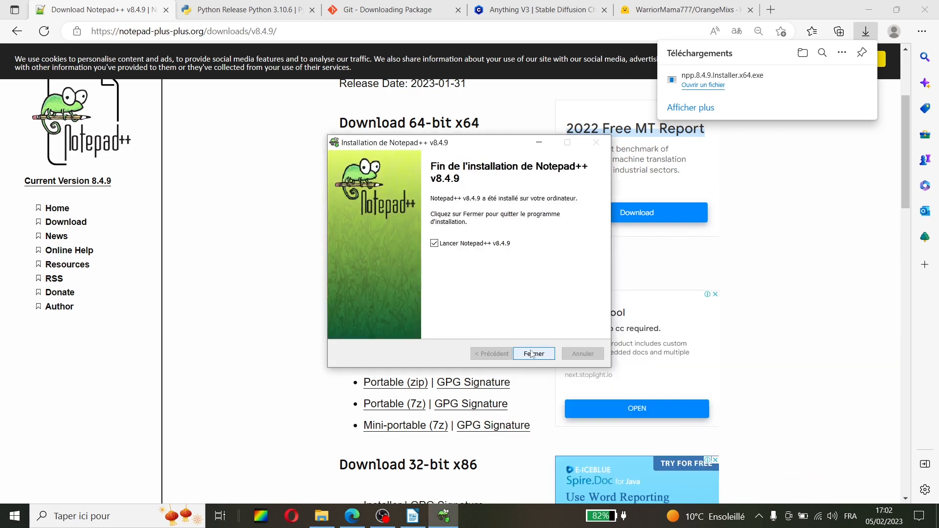
click(533, 354)
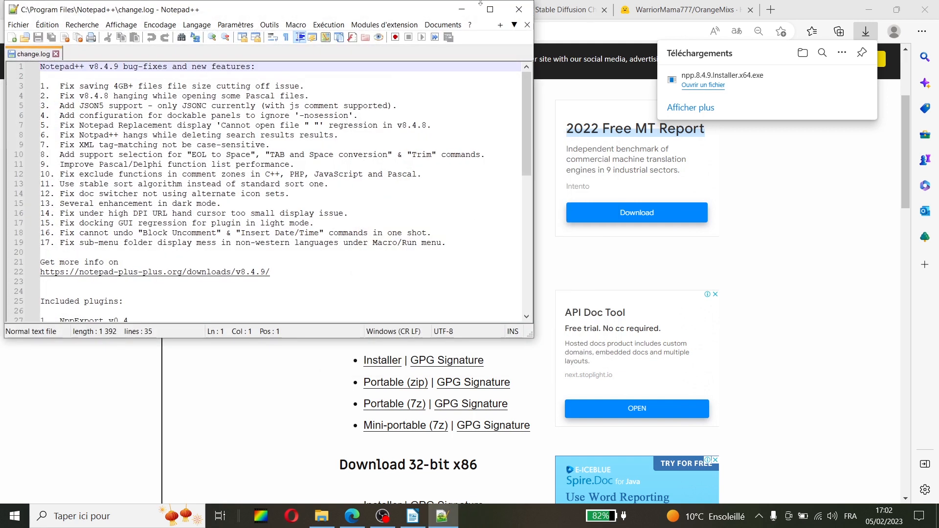
click(519, 9)
Download the Windows installer (64-bit) from the Files list of the Python 3.10.6 release page.
click(237, 11)
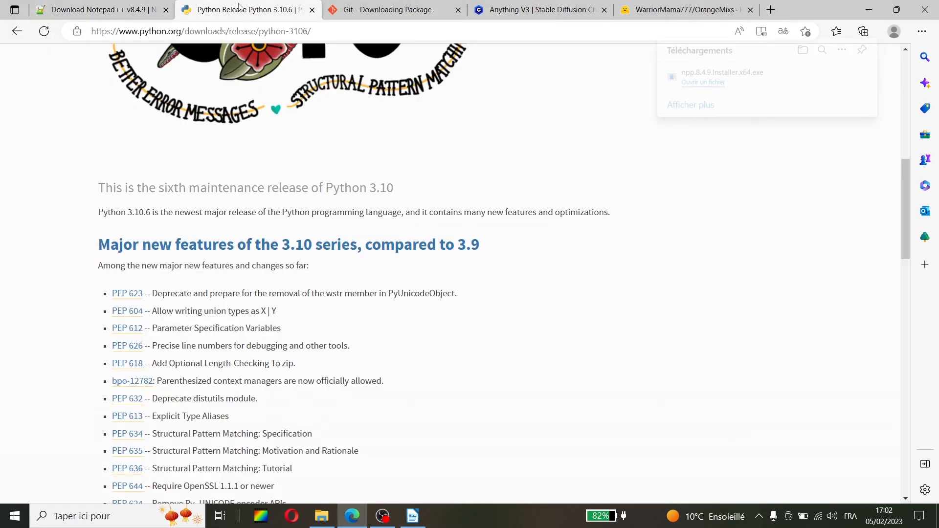
scroll(295, 201, up, 10)
scroll(295, 198, down, 2)
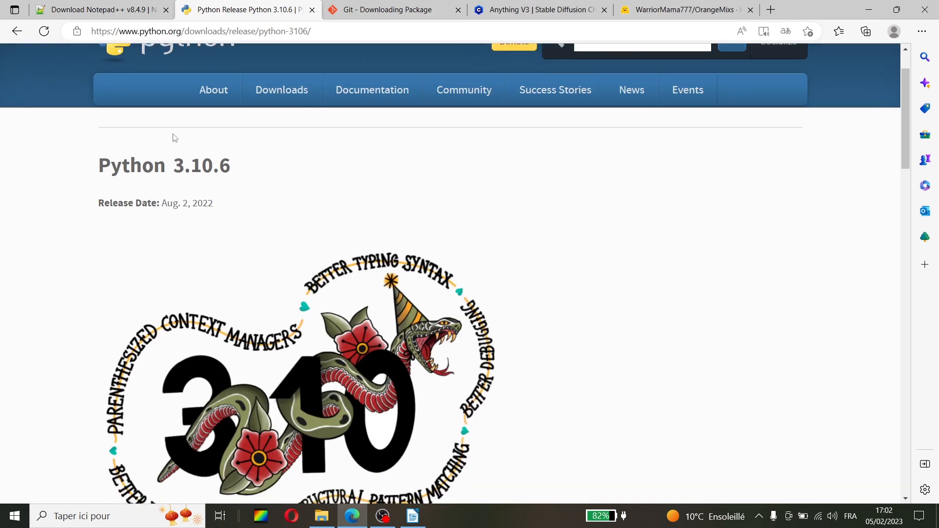
scroll(295, 218, down, 3)
scroll(295, 221, up, 2)
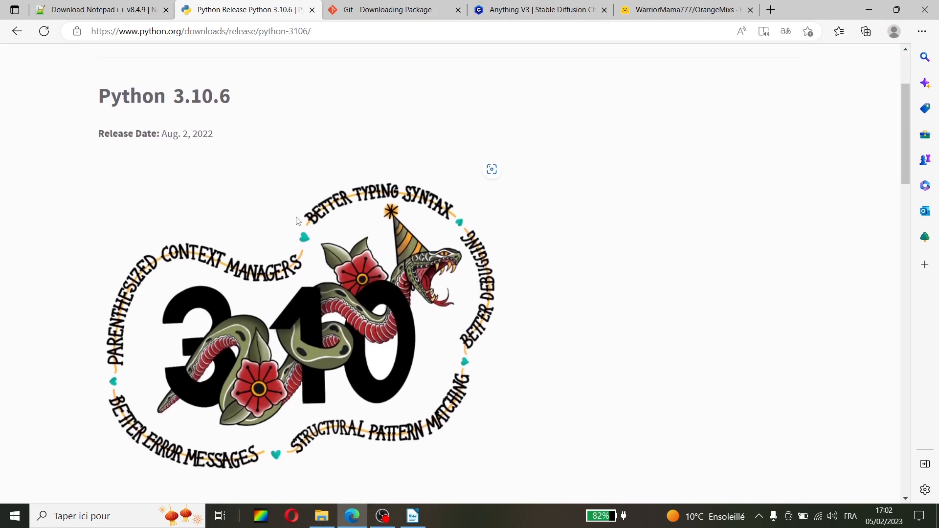
scroll(294, 215, down, 15)
scroll(308, 243, down, 5)
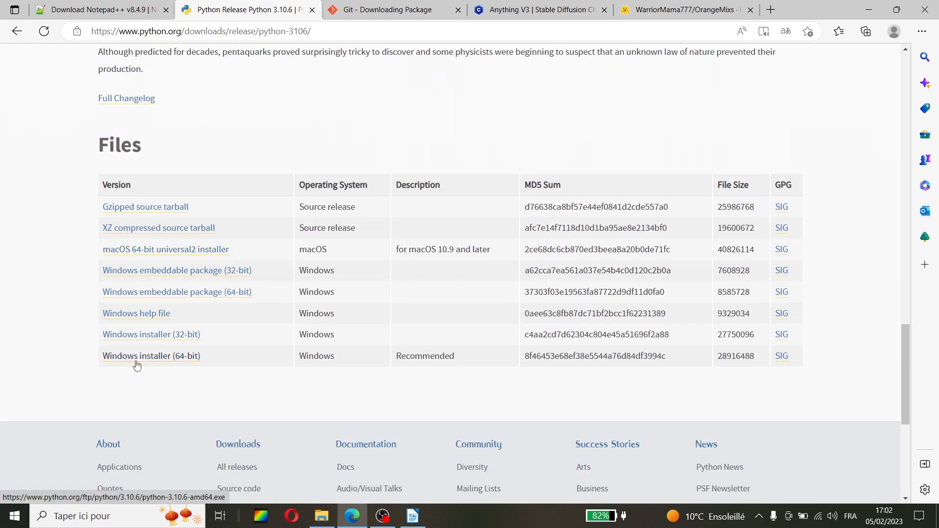
click(179, 358)
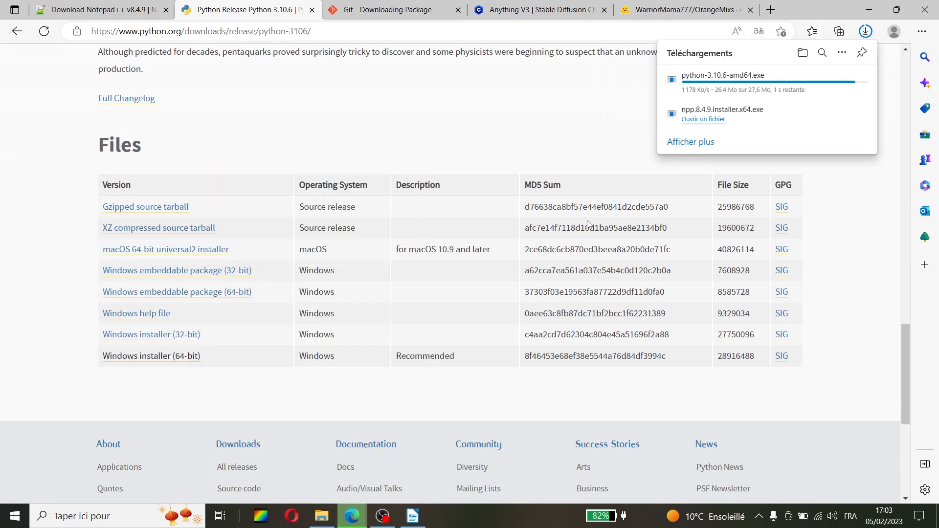
Run python-3.10.6-amd64 from the Downloads folder and install Python for the default location with Add Python 3.10 to PATH enabled.
click(803, 52)
double_click(524, 132)
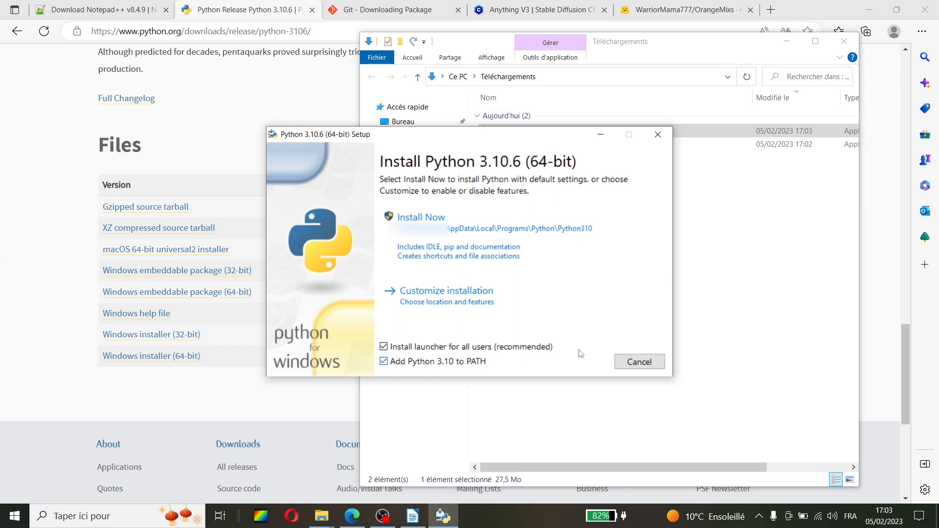
click(471, 240)
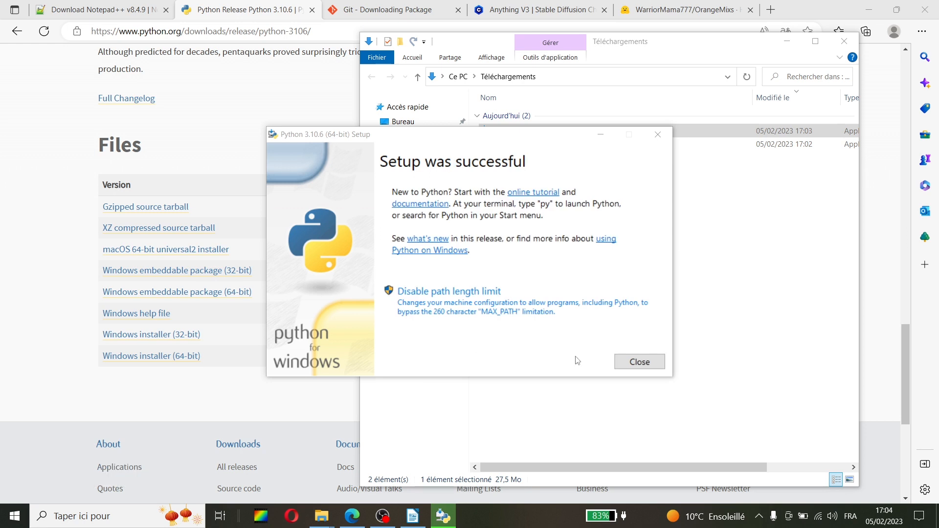
click(620, 362)
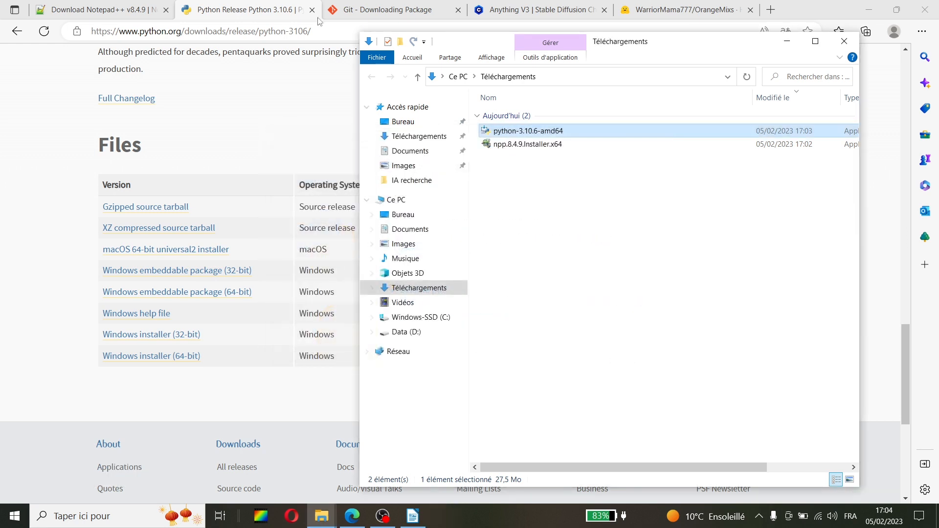
Get the Git-2.39.1-64-bit installer from the Git download page and launch it from the Downloads folder.
click(350, 5)
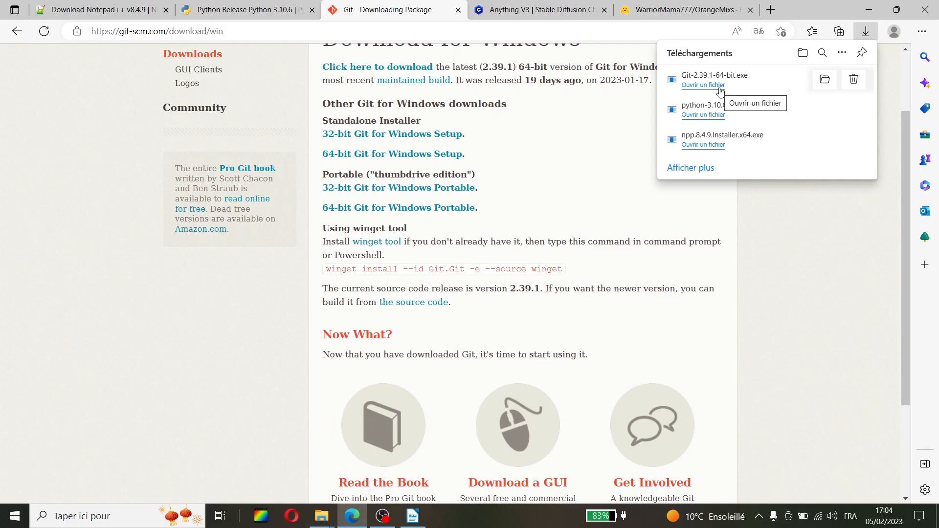
click(321, 516)
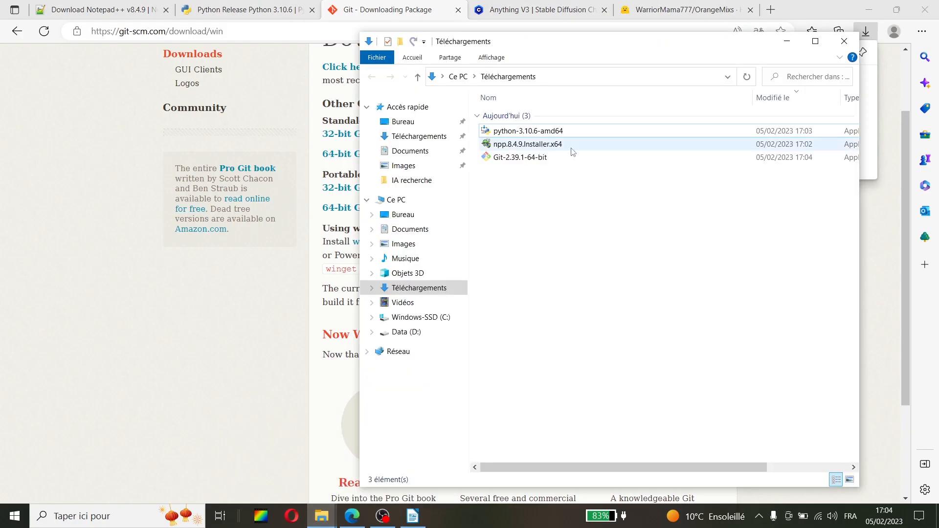
double_click(518, 157)
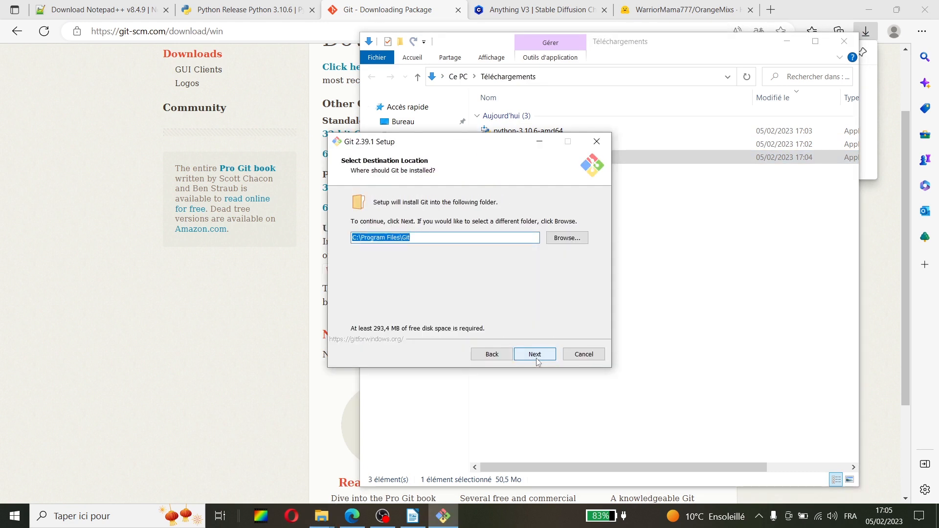
Accept the default destination C:\Program Files\Git, the preselected components and the Git Start Menu folder in the setup.
click(535, 354)
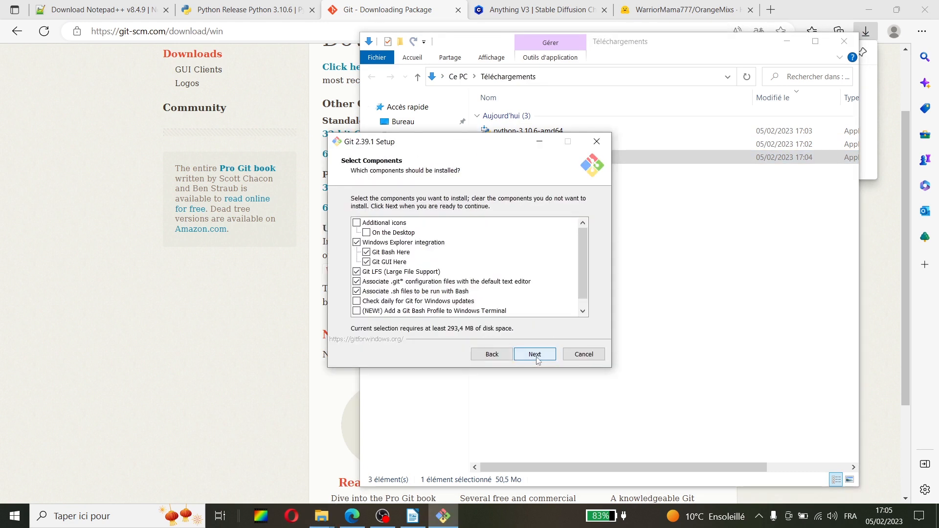
click(535, 354)
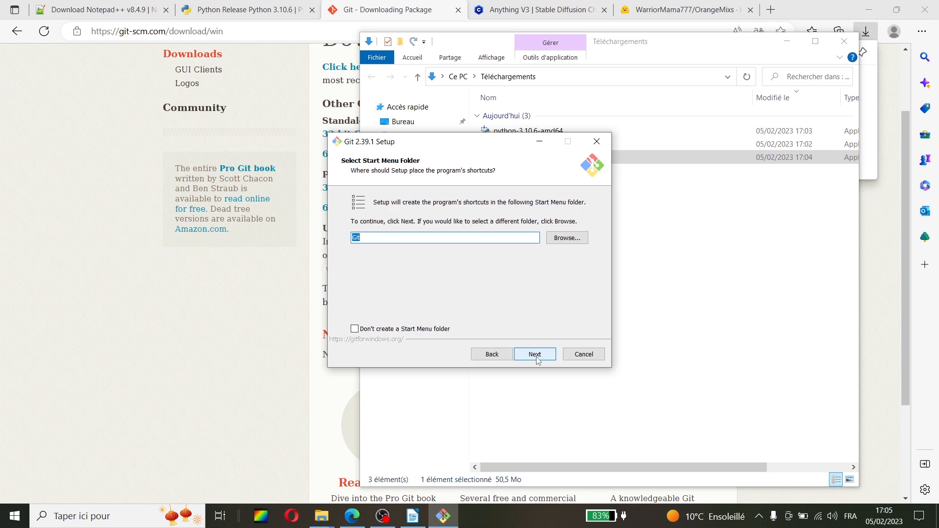
click(568, 239)
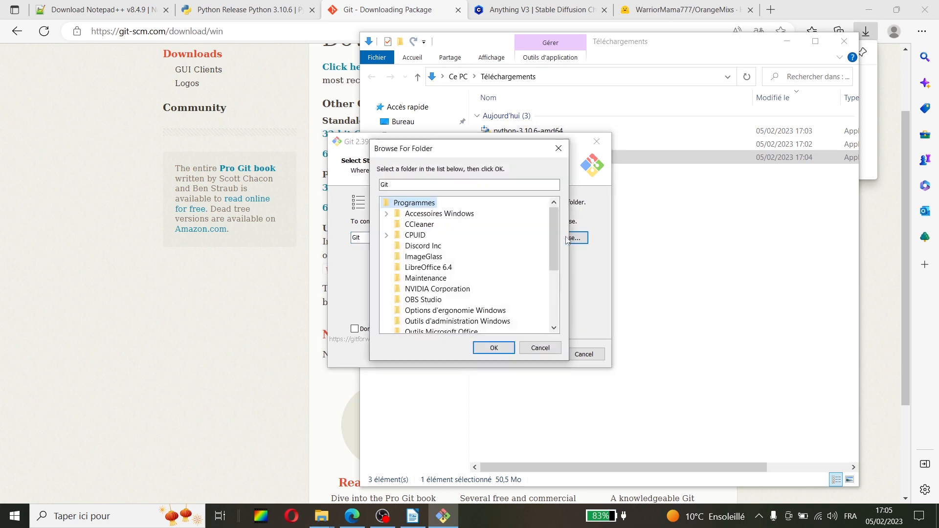
click(559, 150)
click(541, 358)
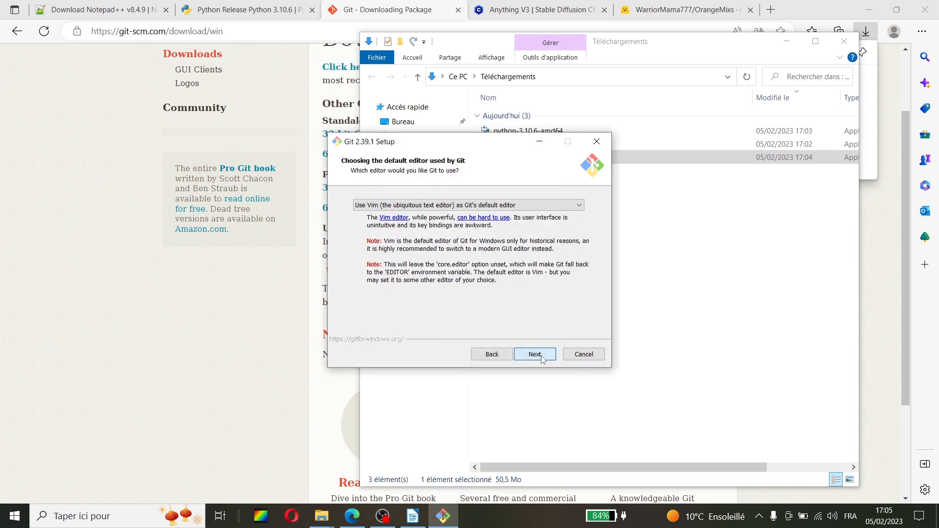
Choose Notepad++ as Git's default editor and continue to the initial branch naming options.
click(434, 206)
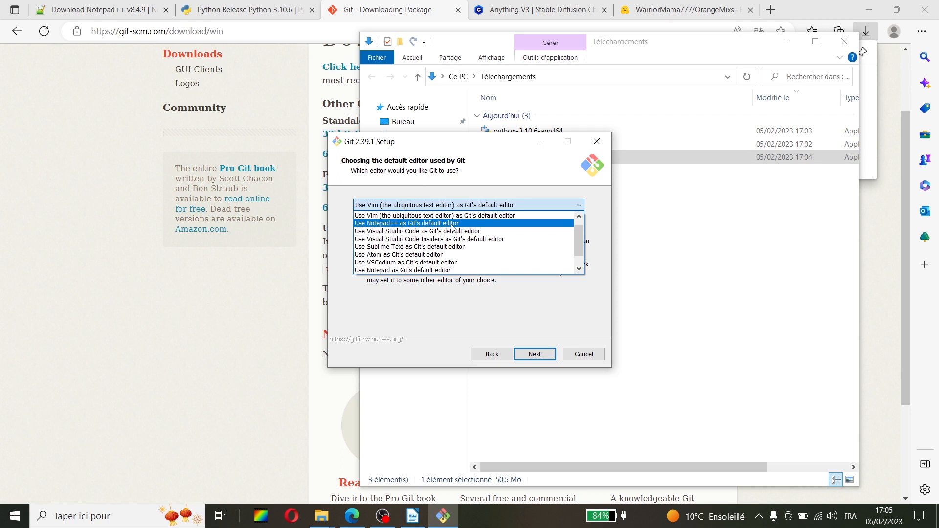
click(452, 224)
click(542, 355)
click(544, 356)
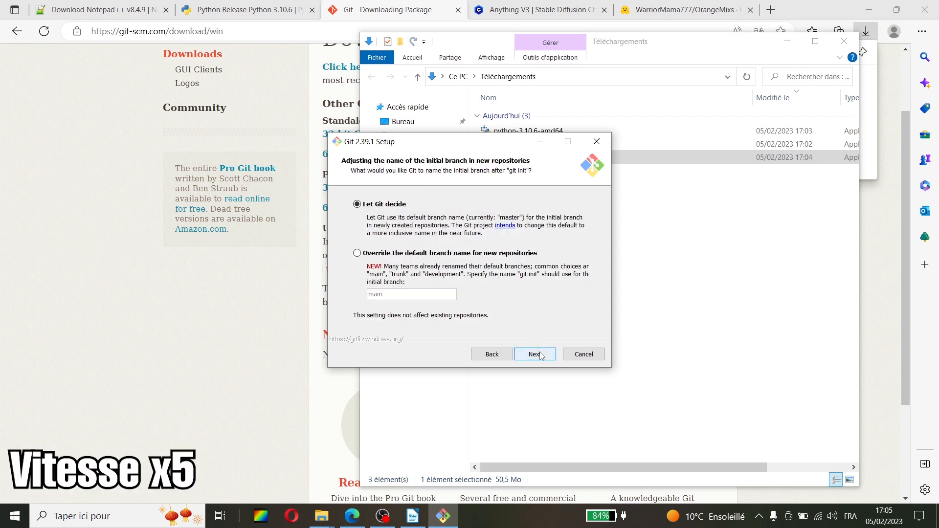
Keep Let Git decide and the remaining default options, install Git, and finish the setup with View Release Notes enabled.
click(544, 356)
click(544, 356)
click(544, 356)
click(544, 355)
click(544, 355)
click(544, 355)
click(544, 356)
click(544, 355)
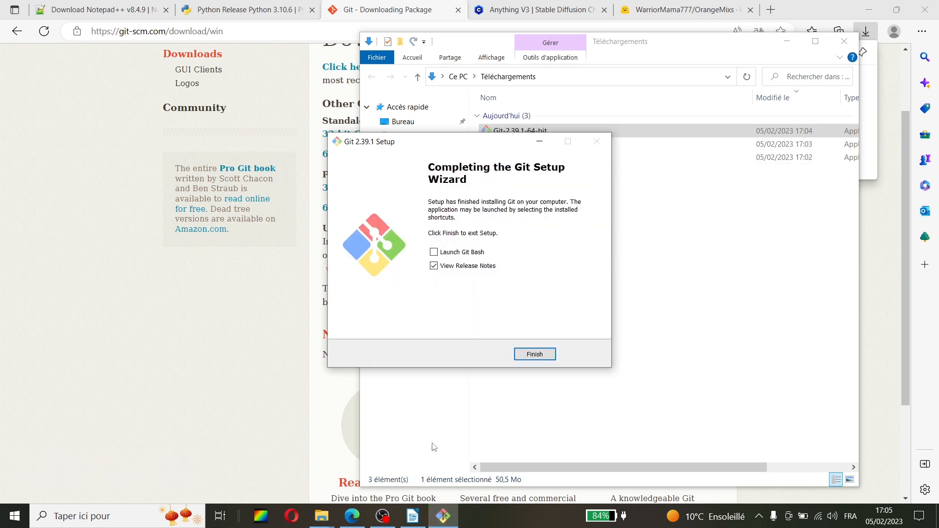
click(535, 354)
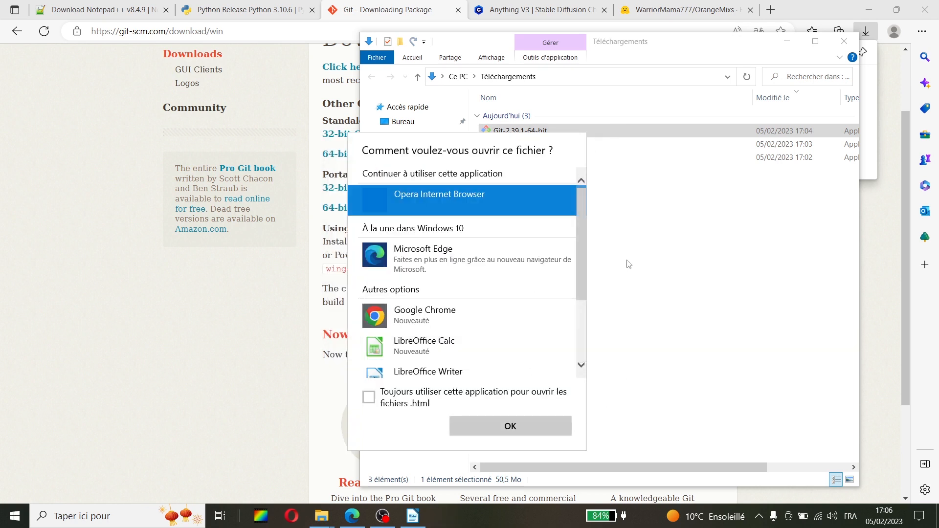
click(536, 424)
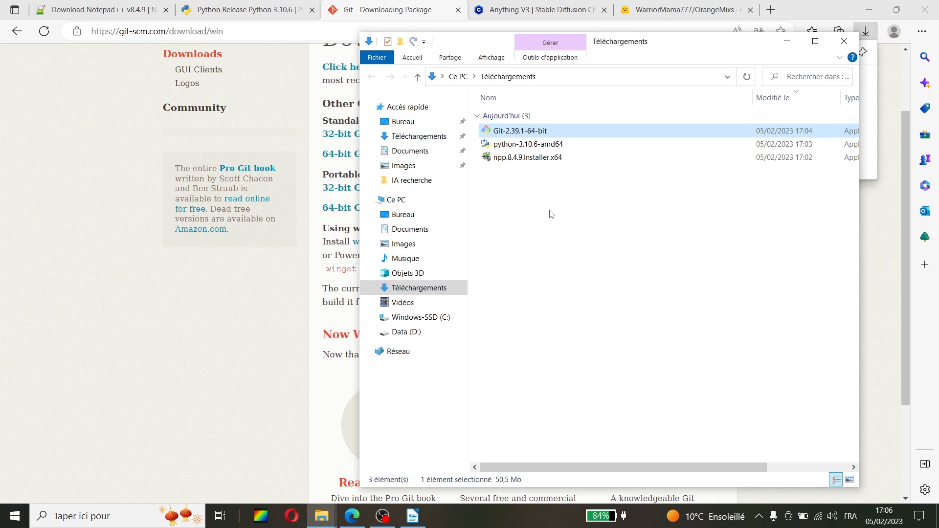
Delete the Git, Python and Notepad++ installers from the Downloads folder.
drag(608, 196, 512, 131)
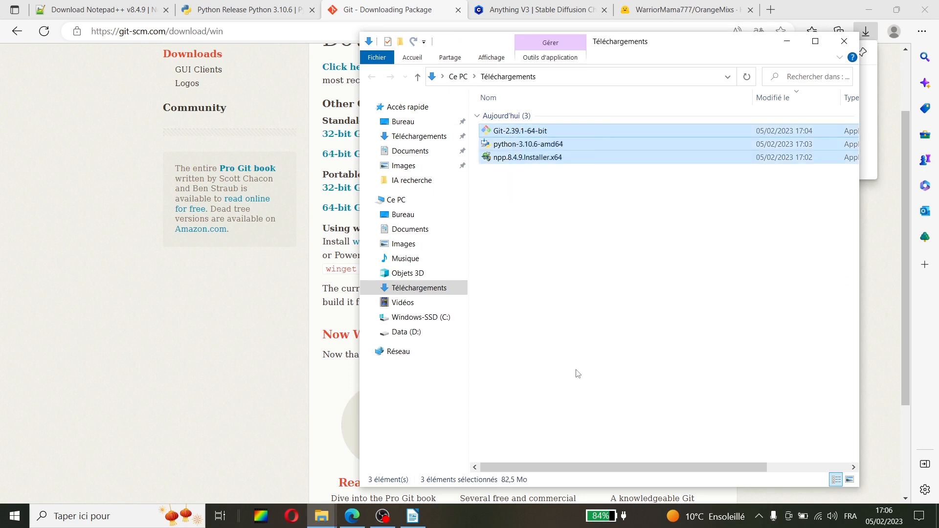
key(Delete)
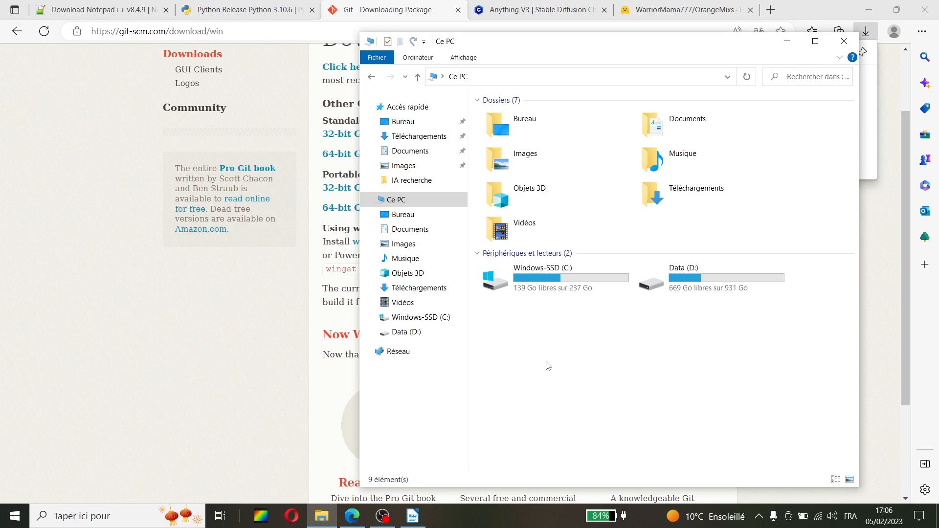
Create a folder named Stable diffusion at the root of the Windows-SSD (C:) drive.
right_click(548, 366)
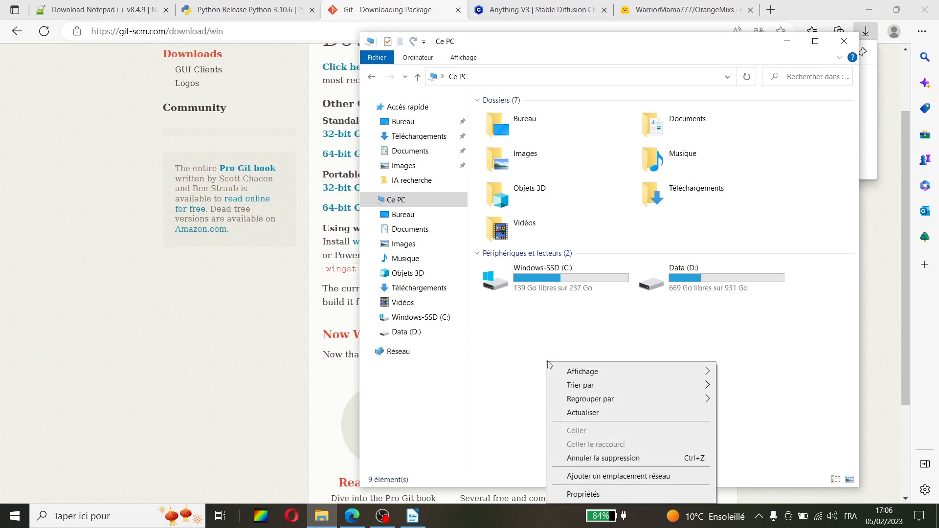
click(557, 281)
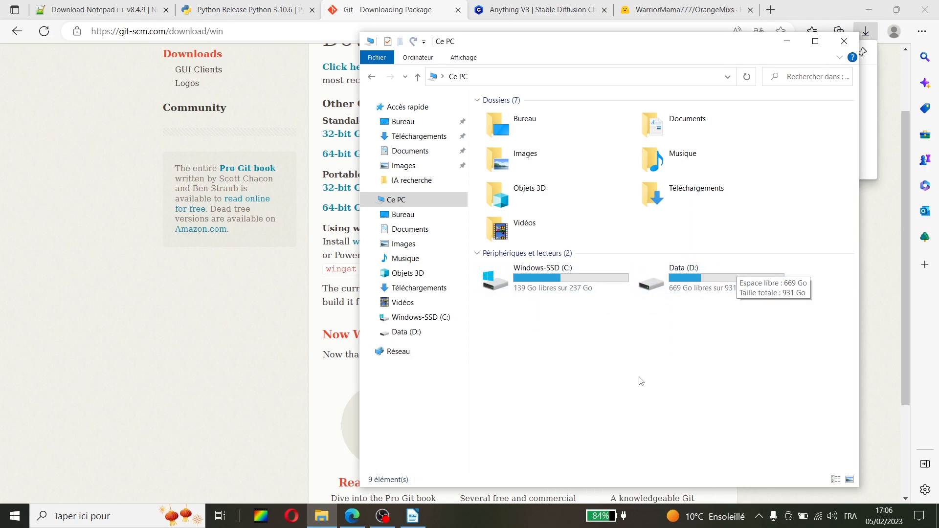
click(580, 290)
double_click(580, 290)
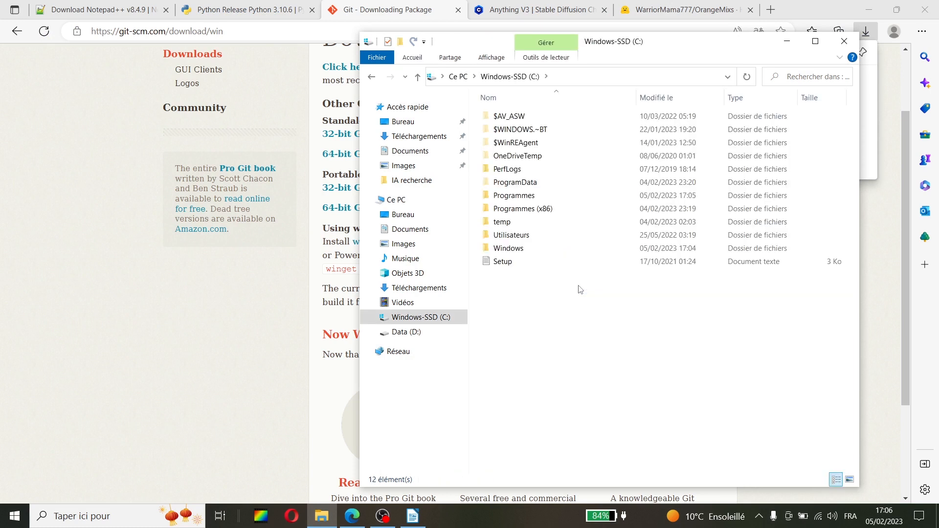
right_click(556, 357)
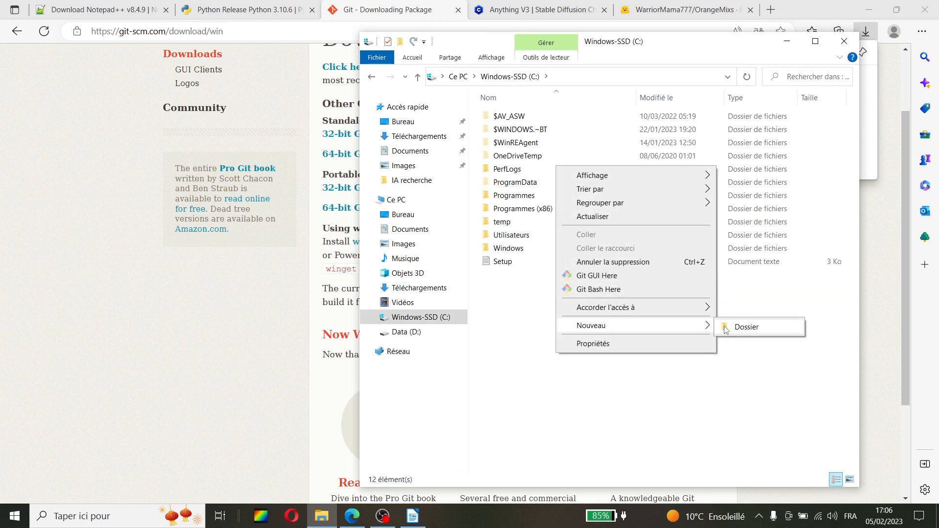
click(726, 329)
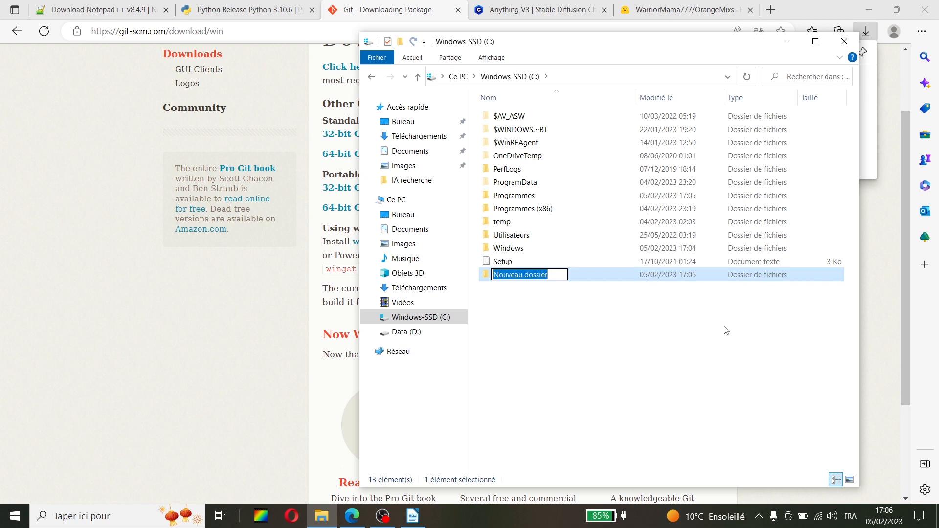
text(Stable diffusion)
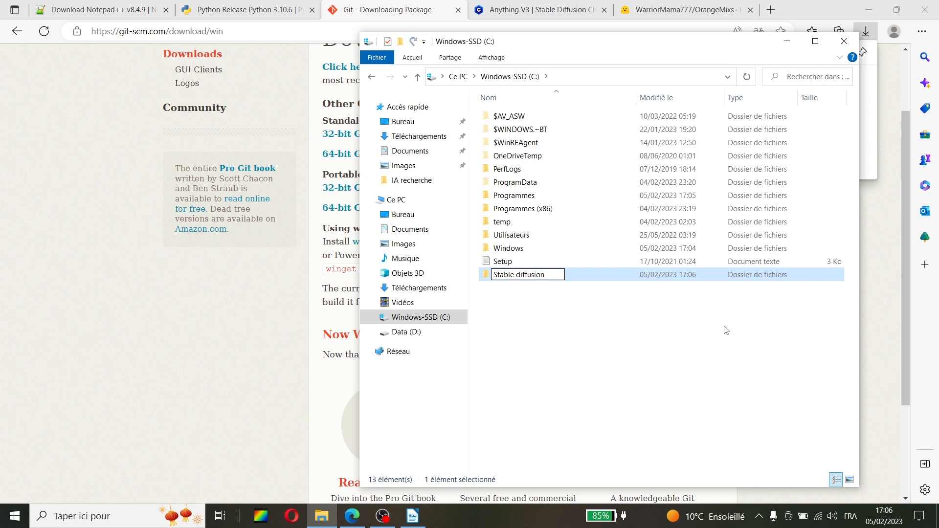
key(Return)
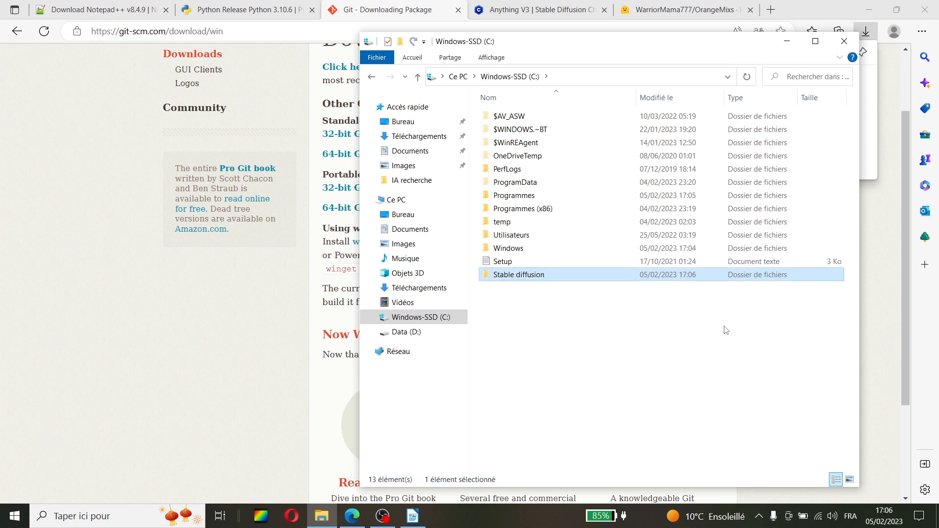
double_click(573, 272)
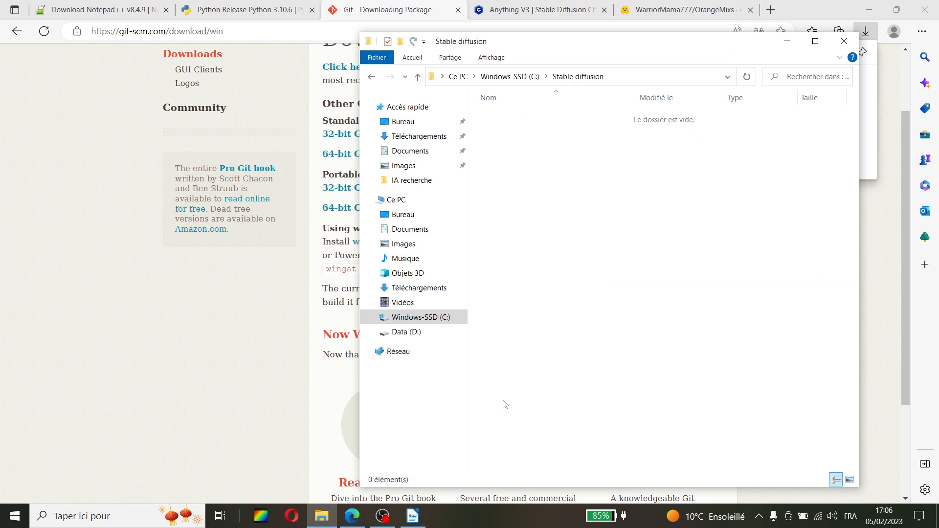
click(649, 78)
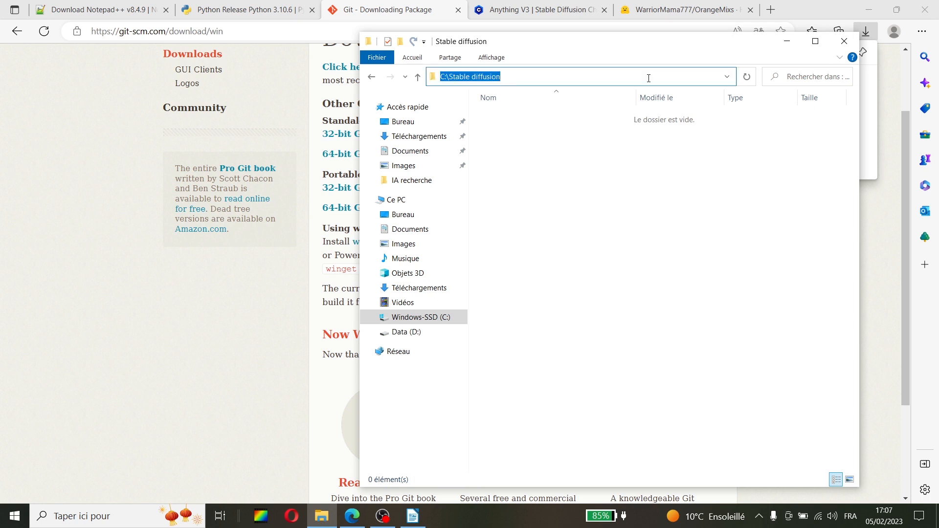
text(cmd)
key(Return)
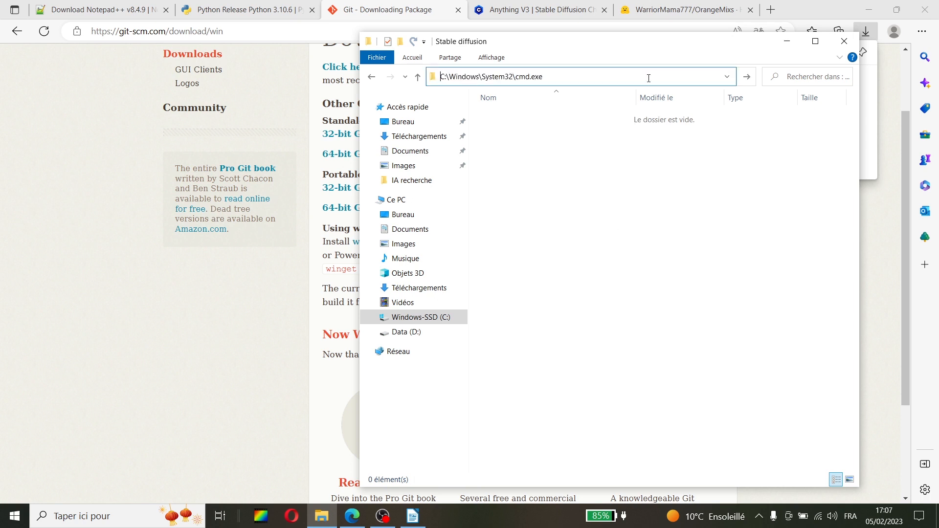
text(git clone https://github.com/AUTOMATIC1111/stable-diffusion-webui)
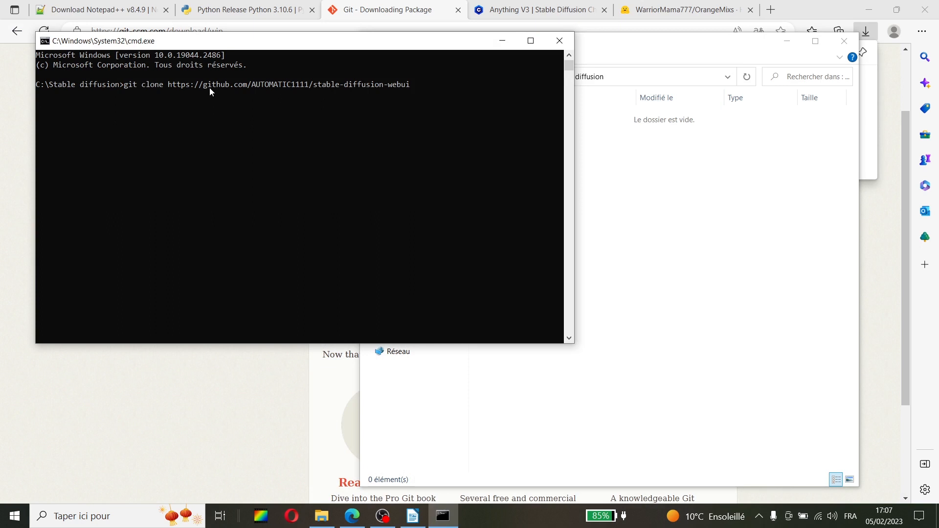
key(Return)
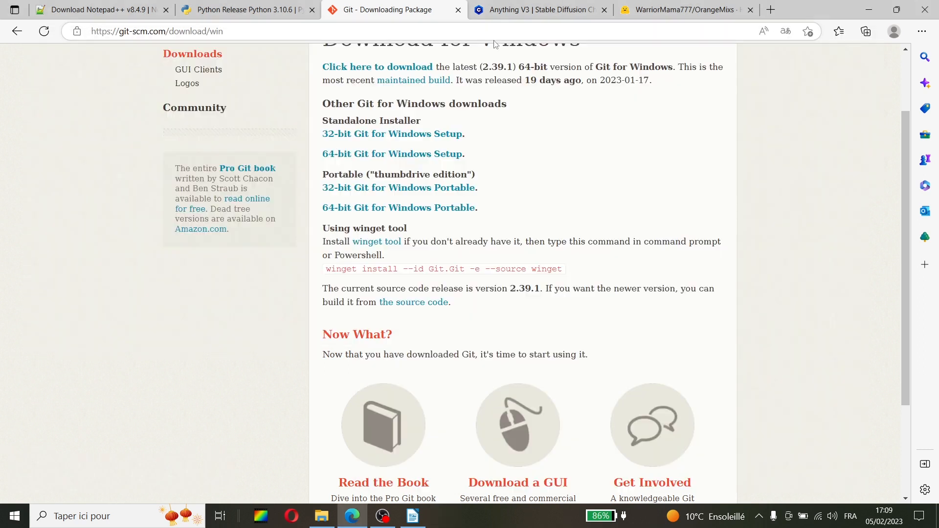
Browse the highest-rated checkpoint models on Civitai in the browser.
click(533, 10)
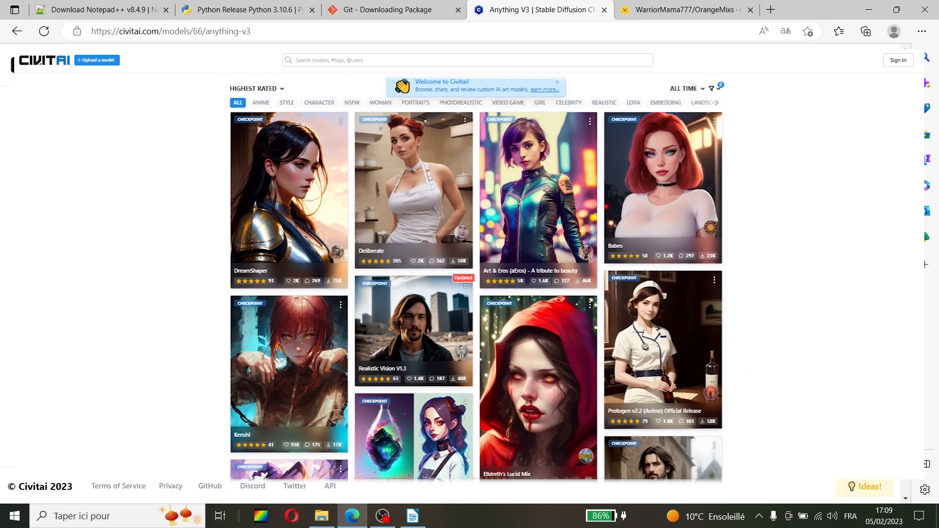
scroll(477, 279, down, 10)
scroll(477, 279, down, 8)
scroll(477, 279, down, 14)
scroll(477, 279, down, 15)
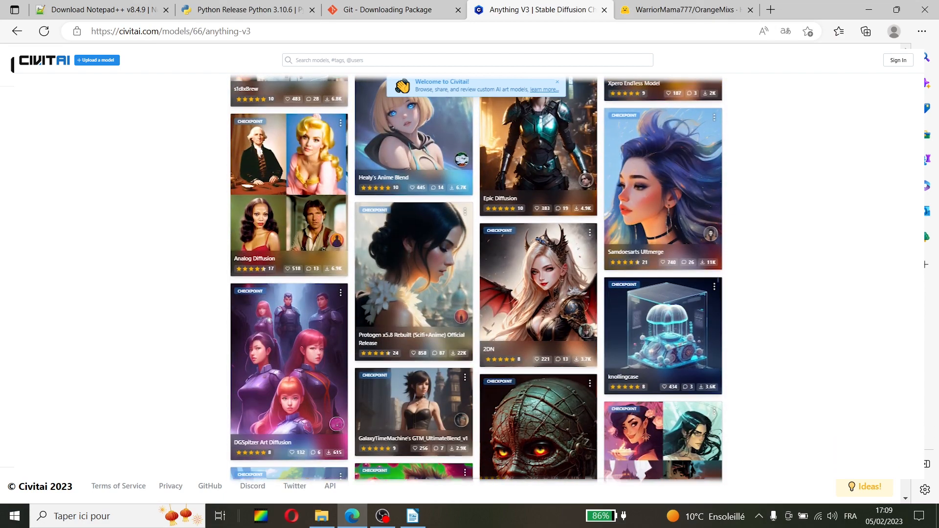
scroll(477, 279, down, 14)
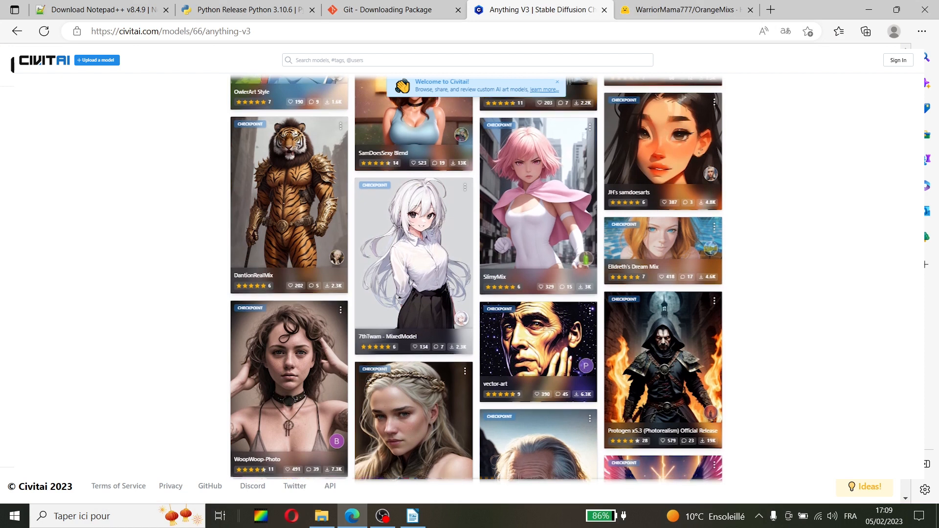
scroll(477, 279, down, 3)
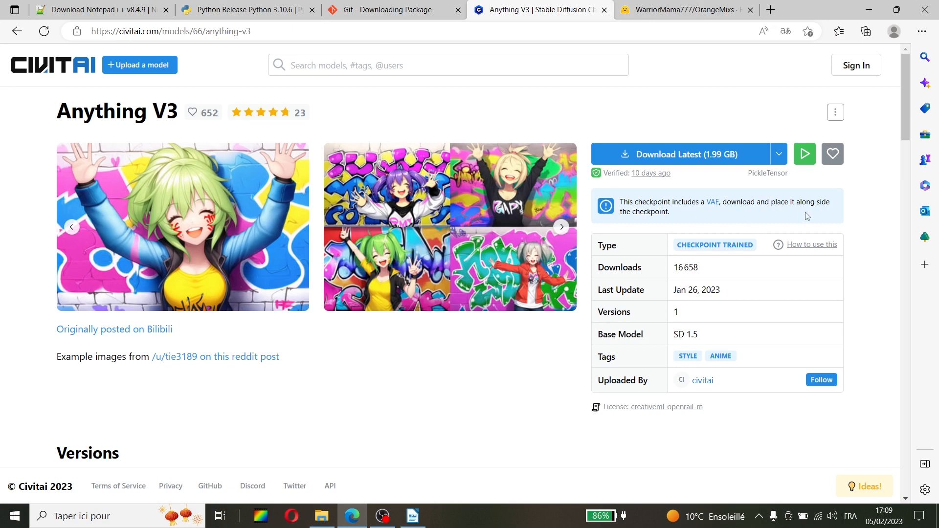
Check the Model PickleTensor and VAE download options and the version details of Anything V3.
click(782, 155)
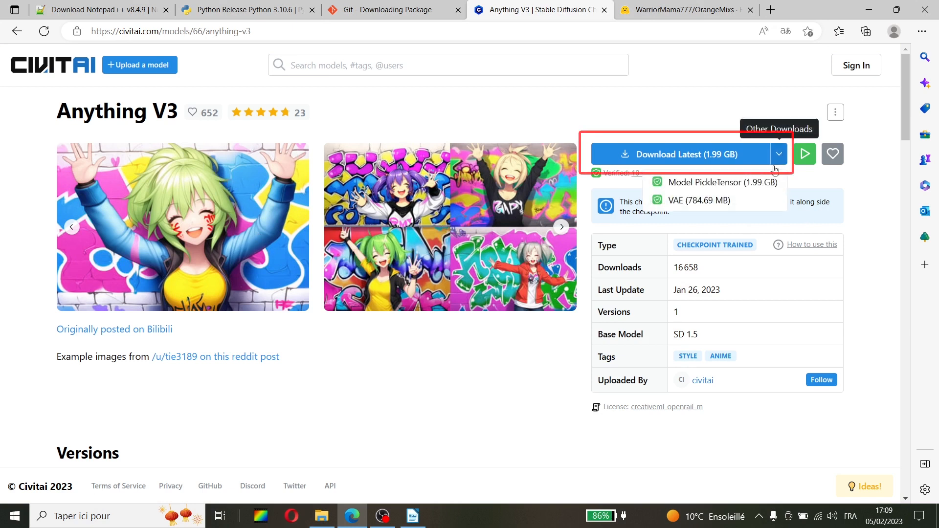
click(743, 186)
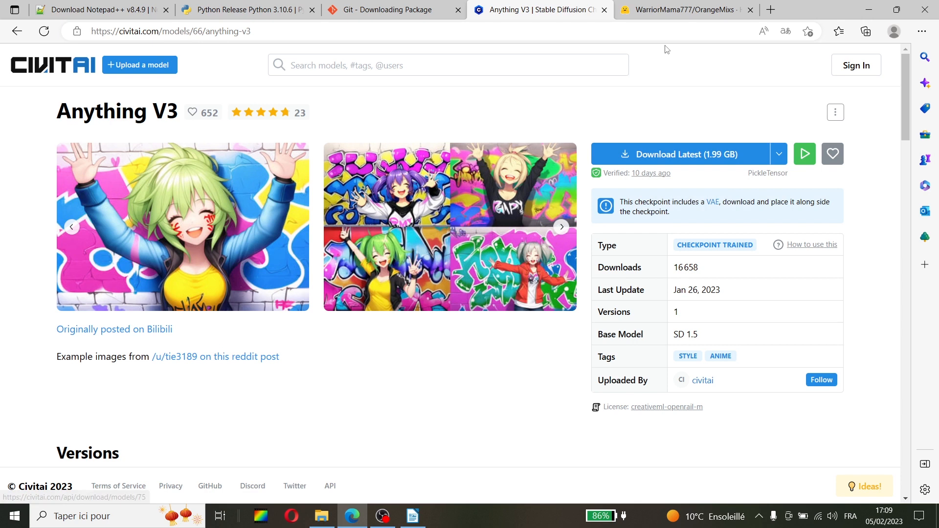
scroll(430, 221, down, 5)
scroll(430, 222, down, 2)
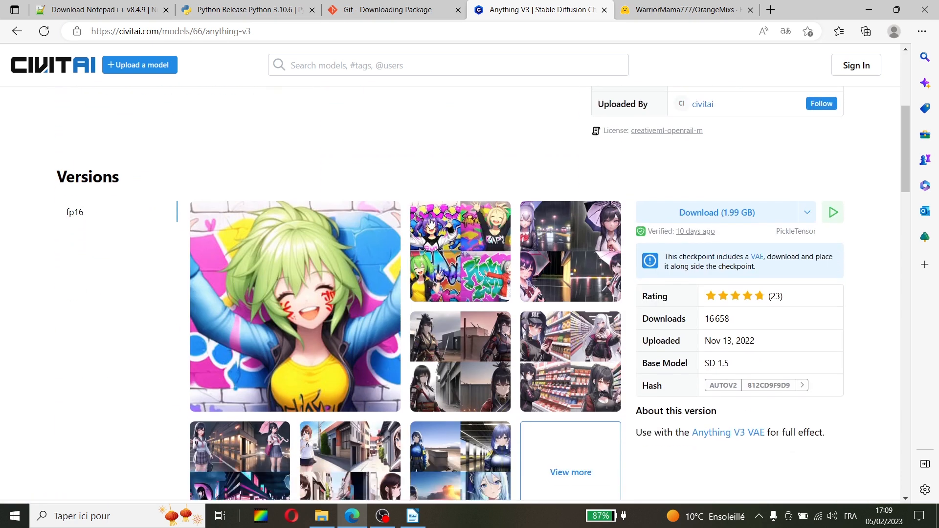
Look through the sample images of Anything V3 in the full-size gallery and close it.
click(289, 210)
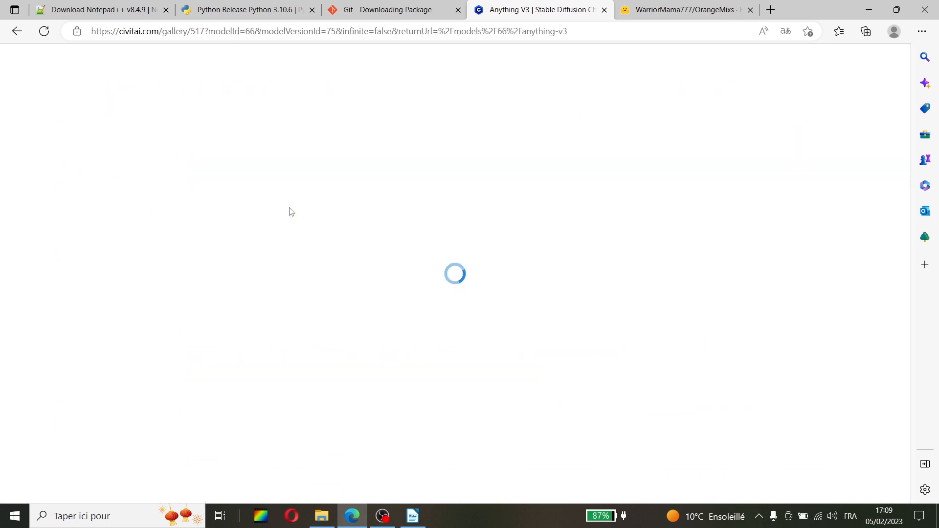
click(653, 279)
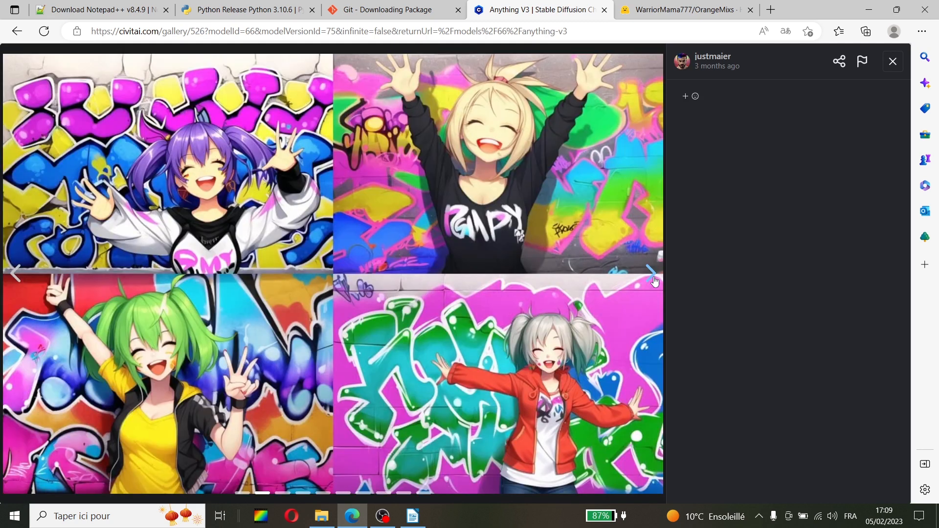
click(653, 279)
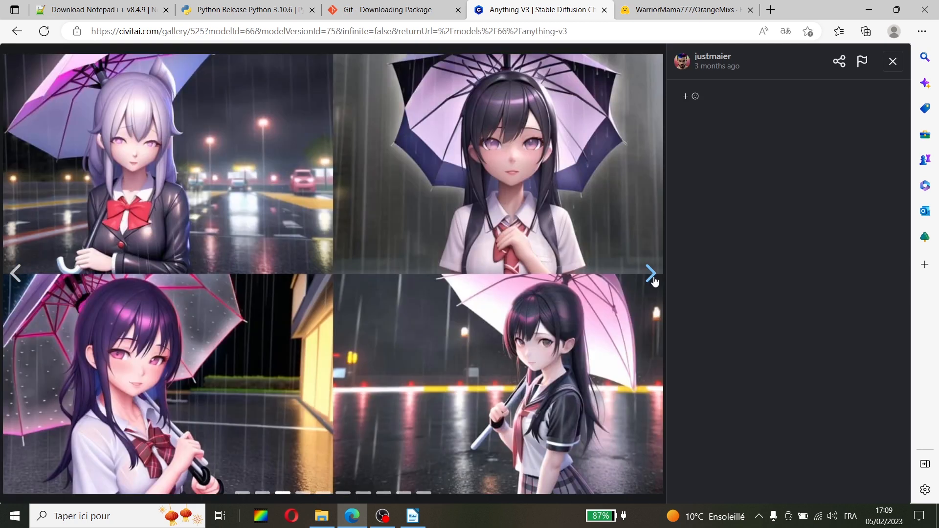
click(653, 279)
click(654, 280)
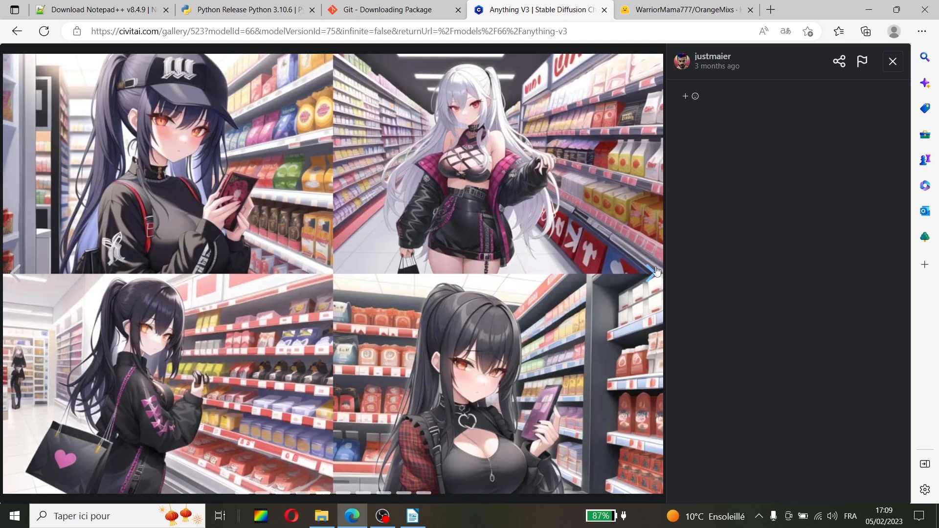
click(902, 68)
Examine the community reviews of Anything V3 and show its other download files again.
scroll(339, 193, down, 15)
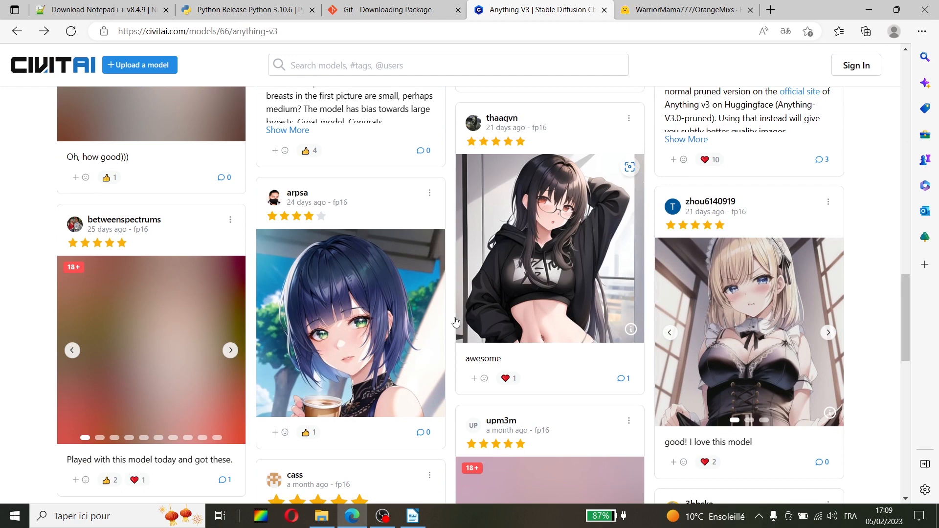
scroll(456, 322, down, 14)
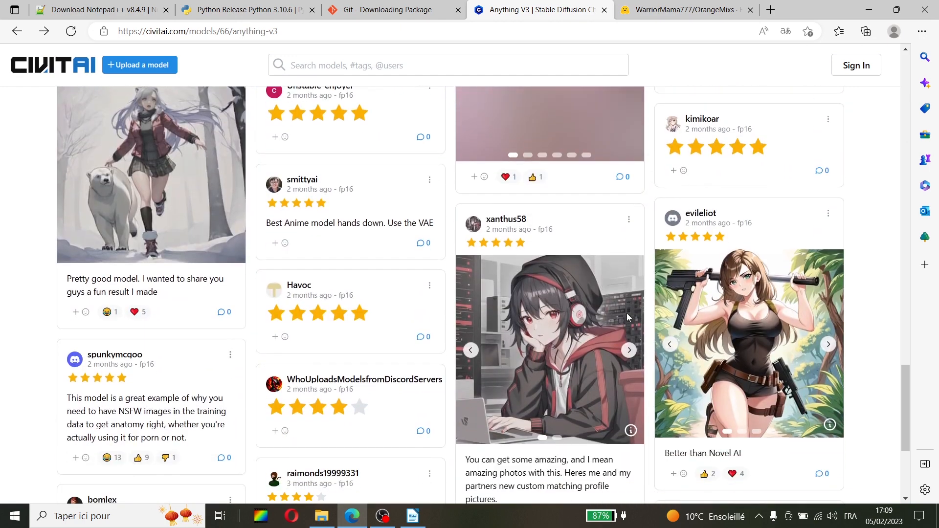
scroll(628, 317, up, 20)
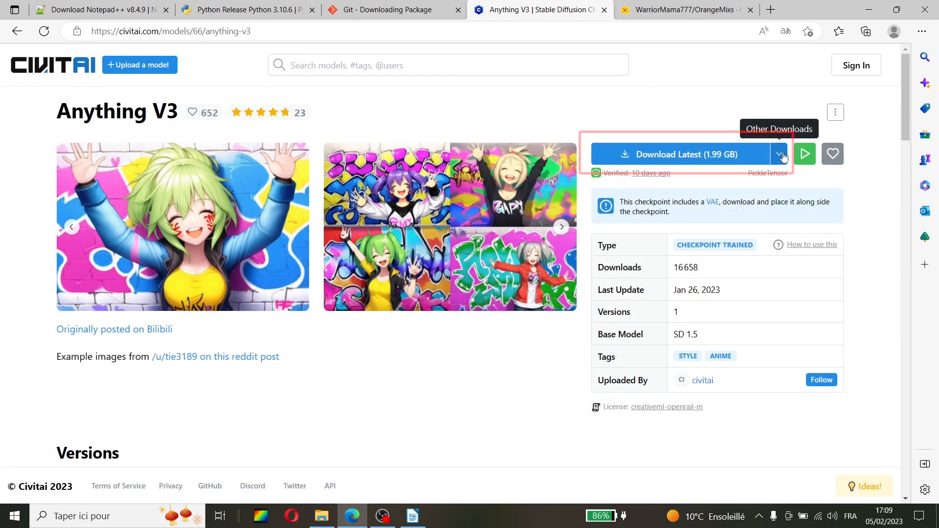
click(779, 154)
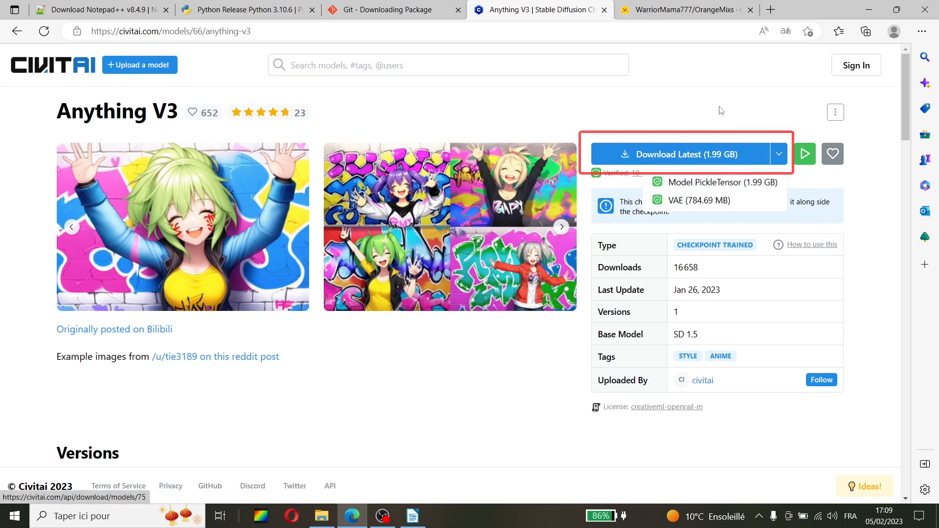
Open the files and versions list of the WarriorMama777/OrangeMixs repository on Hugging Face.
click(685, 9)
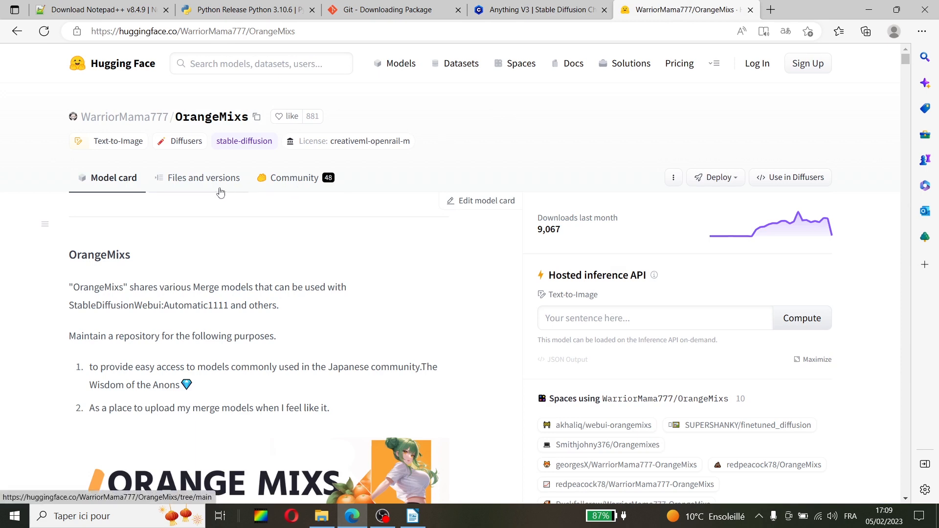
scroll(214, 276, down, 1)
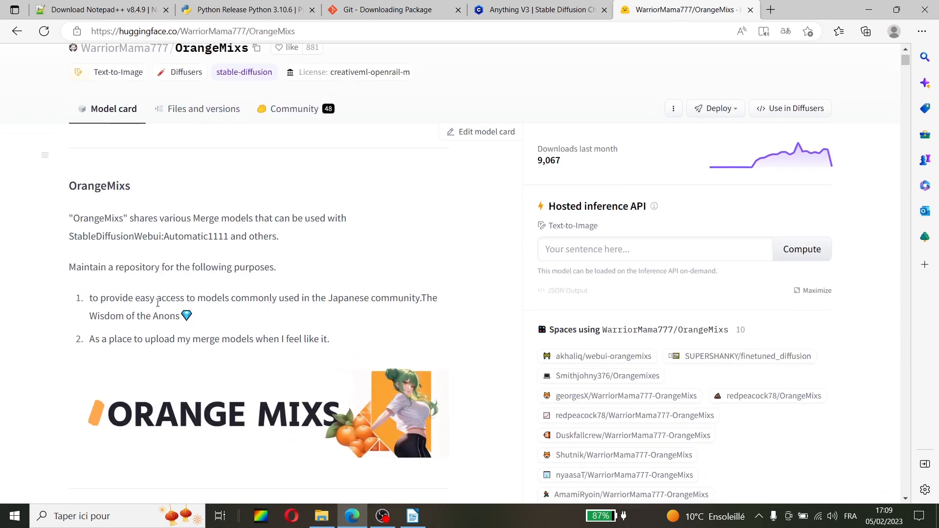
scroll(166, 304, up, 1)
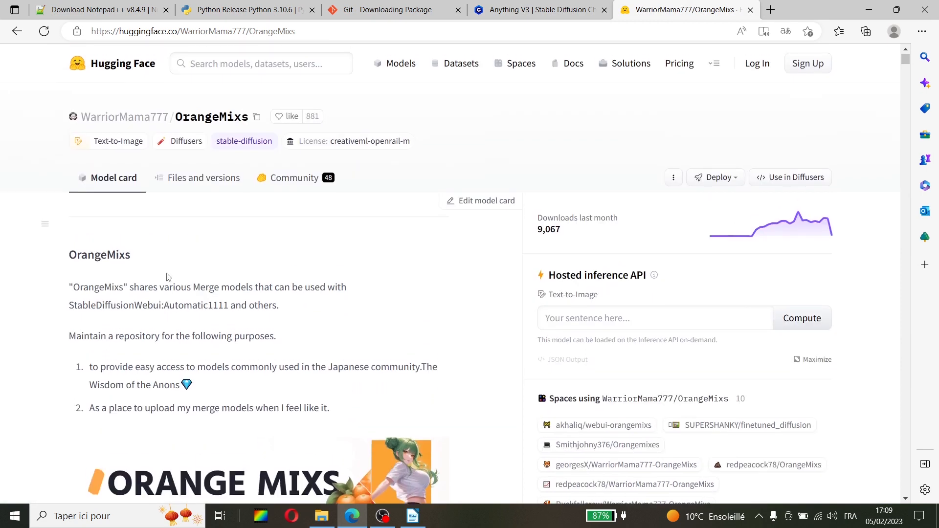
click(212, 179)
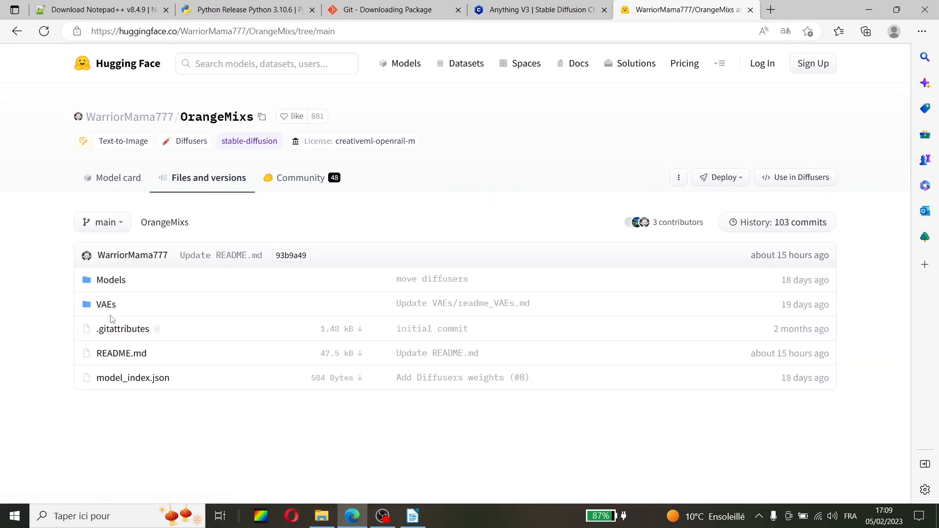
Try to download orangemix.vae.pt from the VAEs folder and return to the repository's main file list.
click(106, 306)
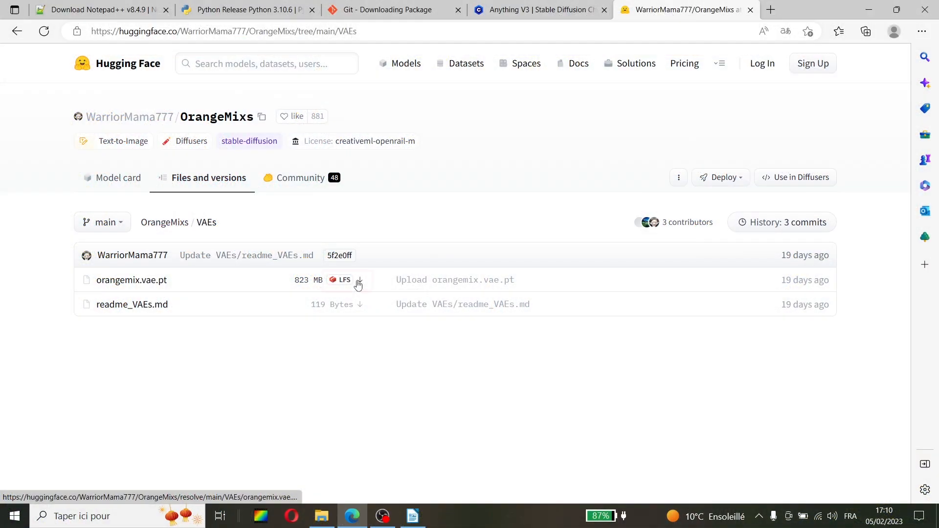
click(359, 282)
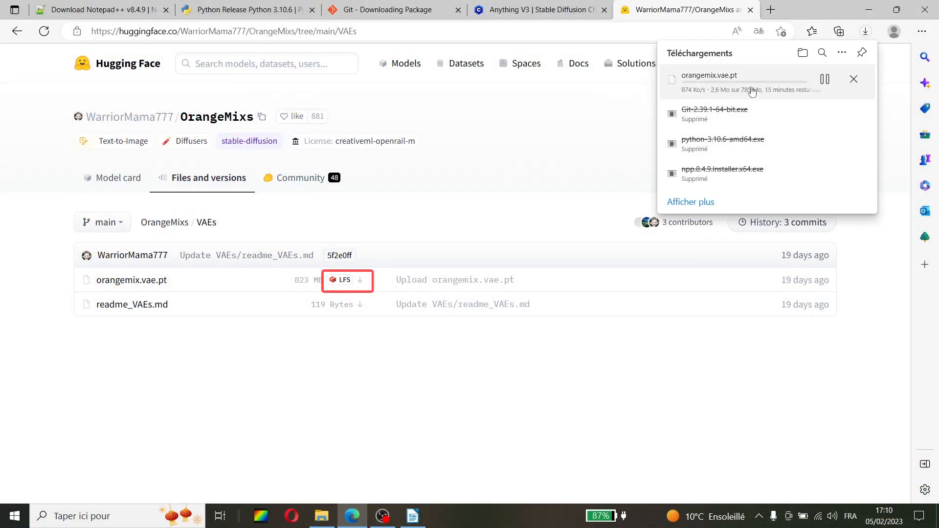
click(854, 79)
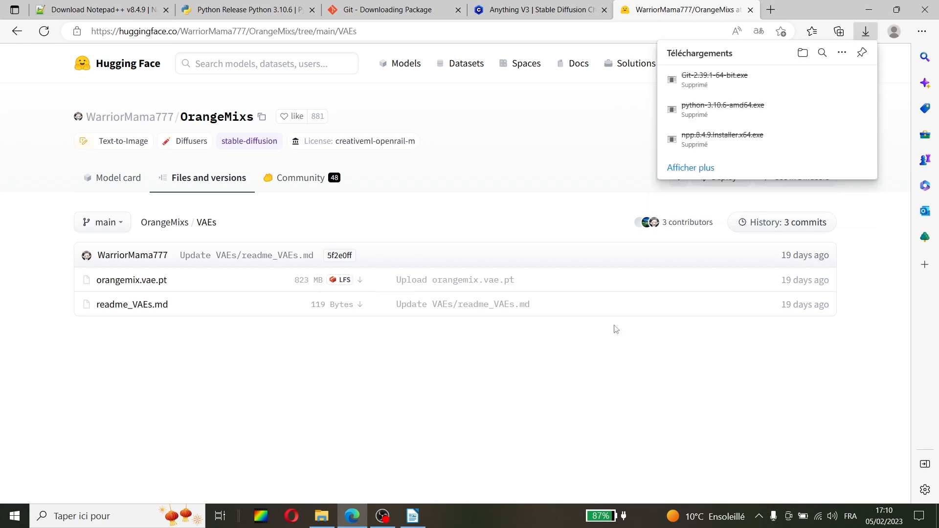
click(198, 189)
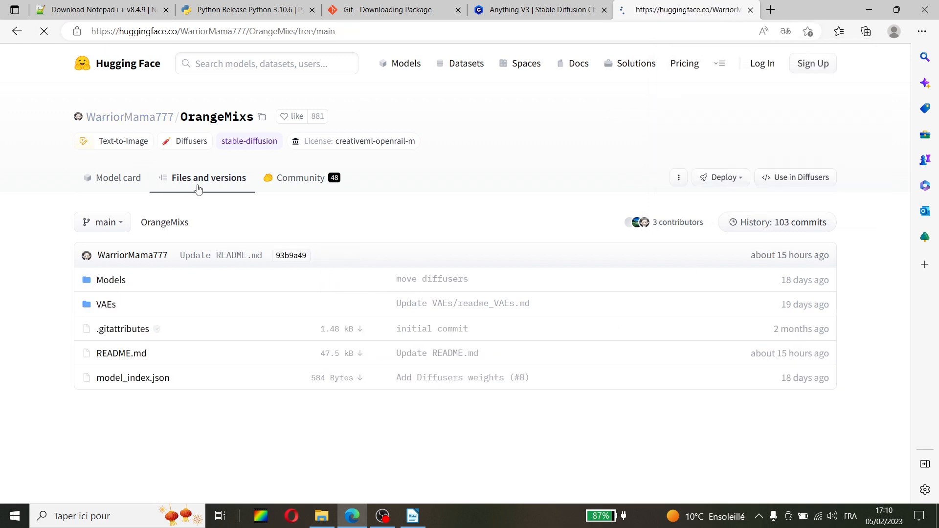
Try to download BloodOrangeMix.safetensors from the BloodOrangeMix folder inside Models, pausing and cancelling the transfer.
click(119, 284)
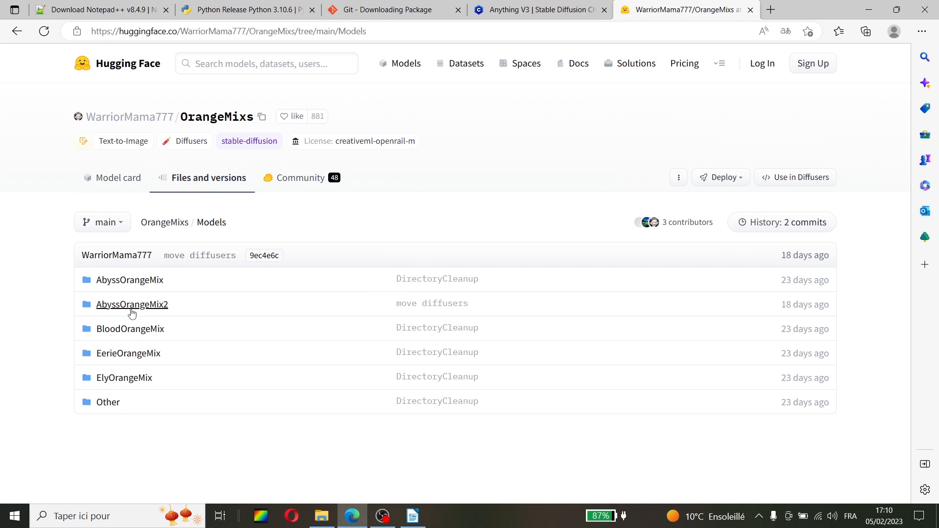
click(152, 338)
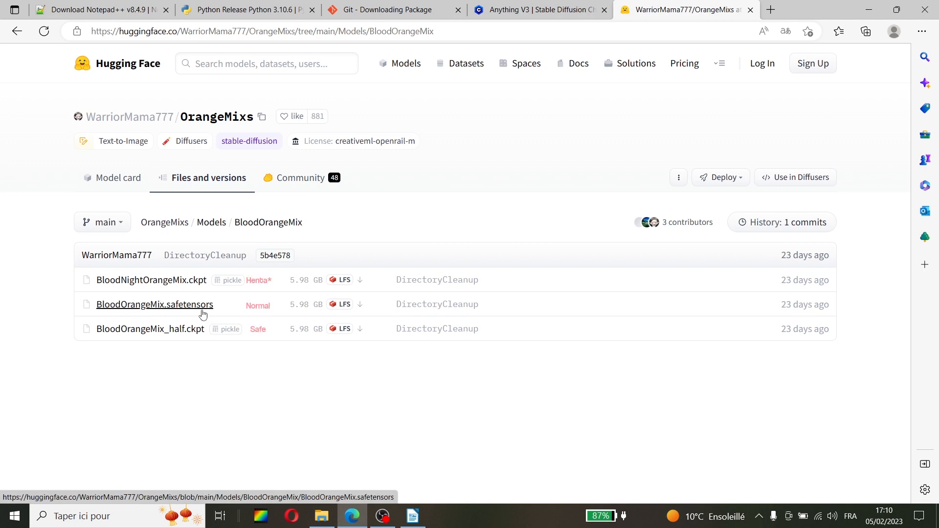
click(359, 306)
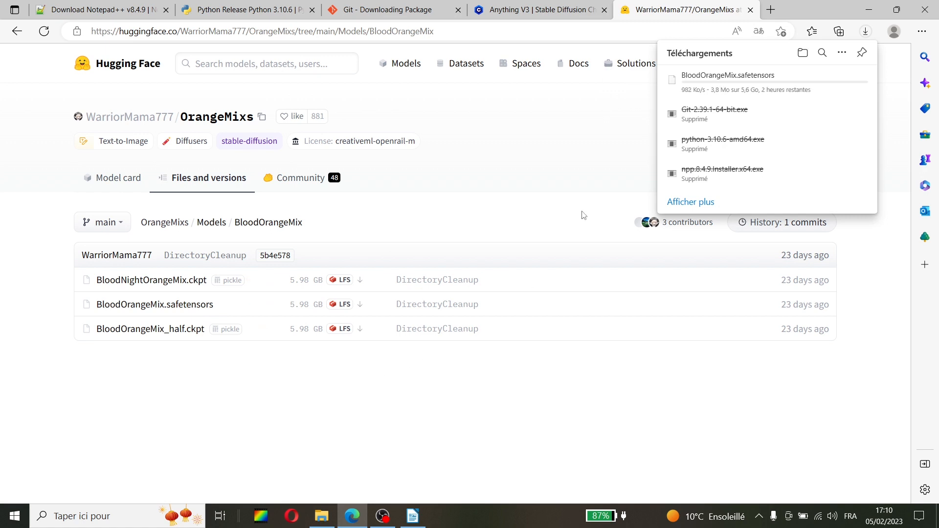
click(824, 79)
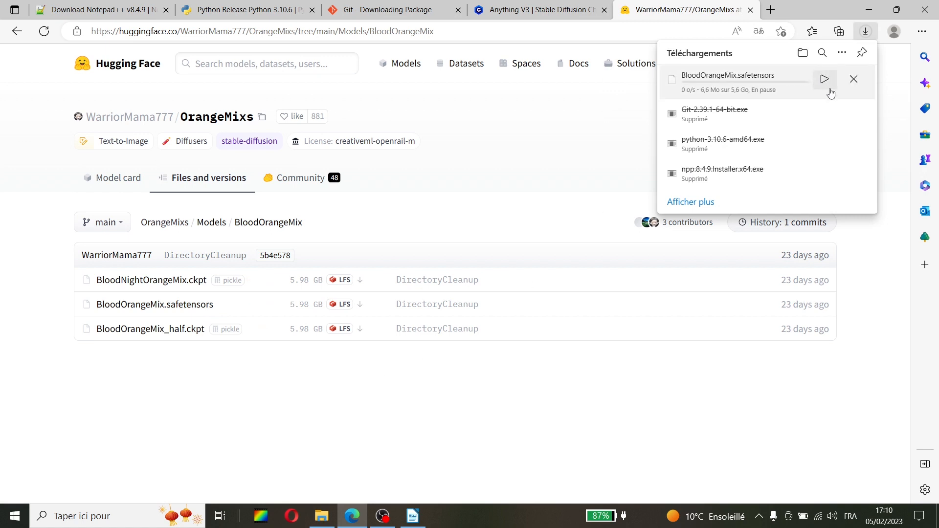
click(853, 79)
Show the desktop and move the OrangeMix2 and BloodNightOrangeMix.ckpt files below the Photoshop shortcut.
click(868, 9)
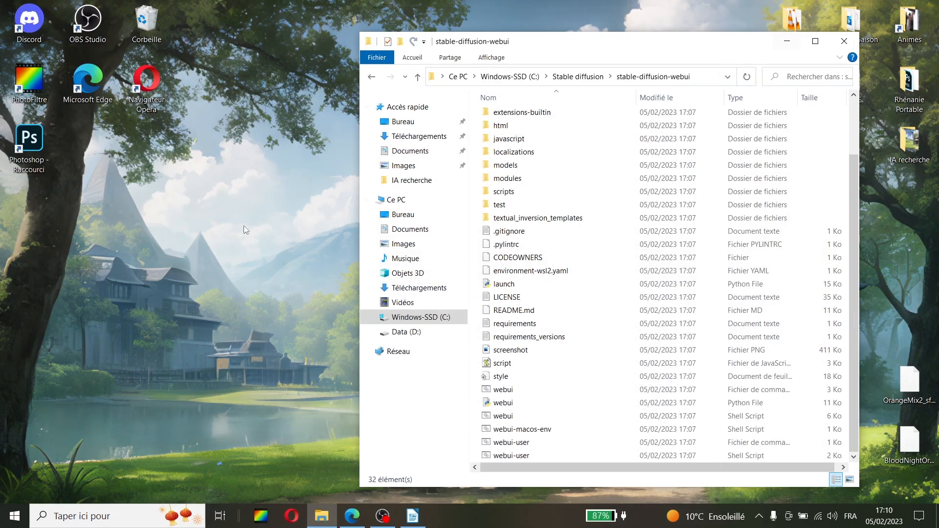
click(787, 40)
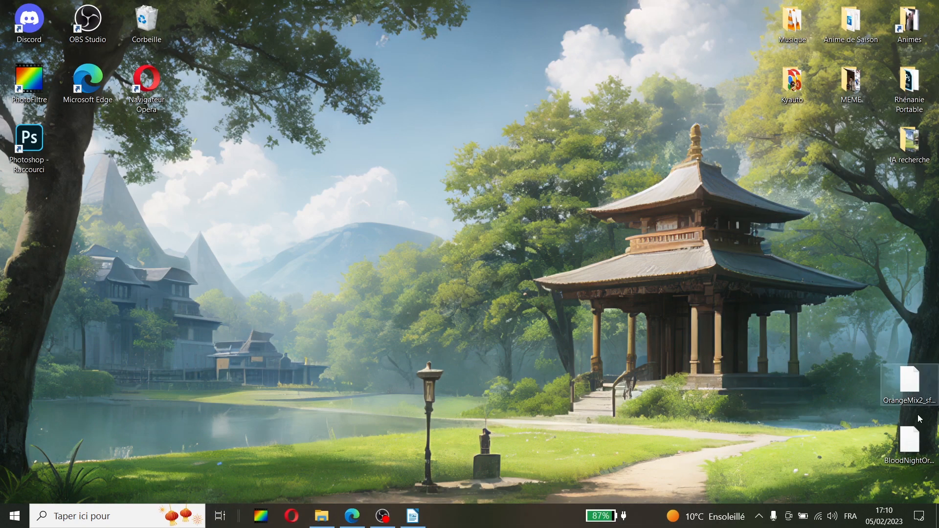
drag(876, 344, 44, 265)
click(44, 228)
click(10, 283)
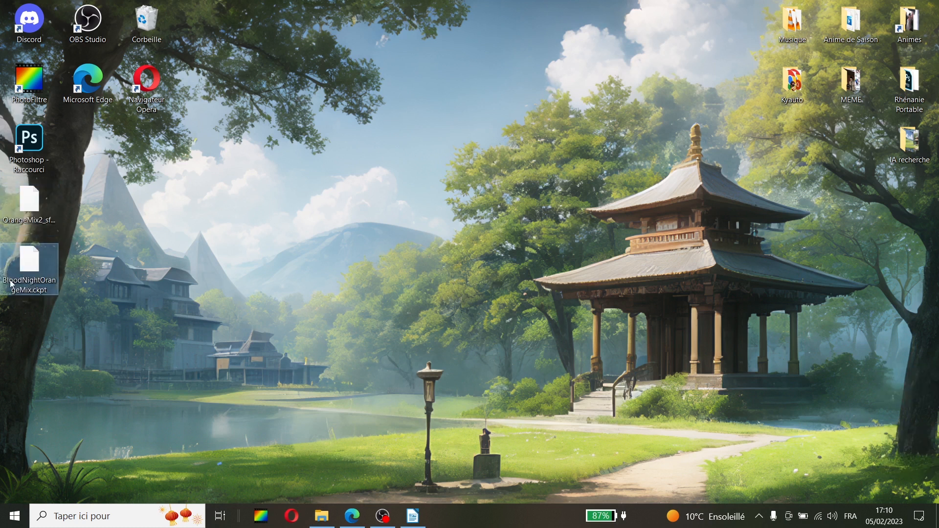
Find Python 3.10 with a Windows search, go to its installation folder and copy the path of the python application.
right_click(14, 516)
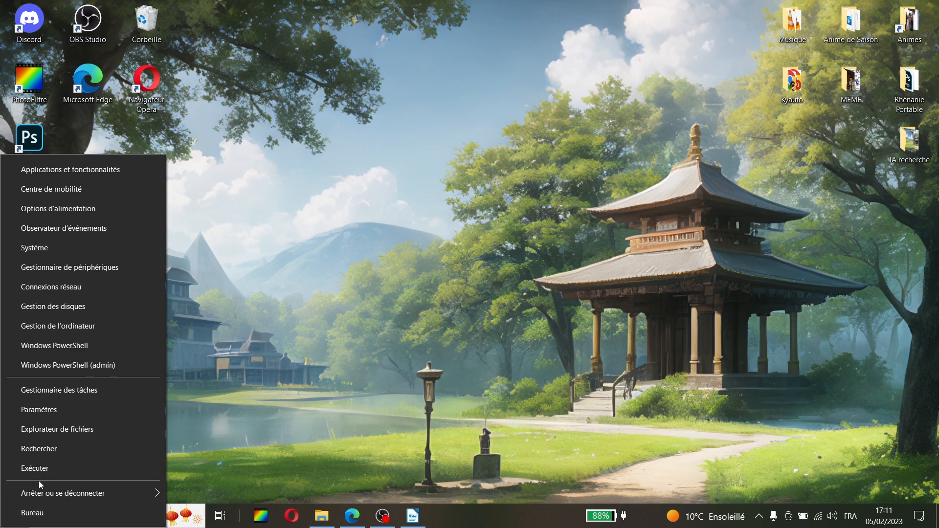
click(52, 449)
text(pyt)
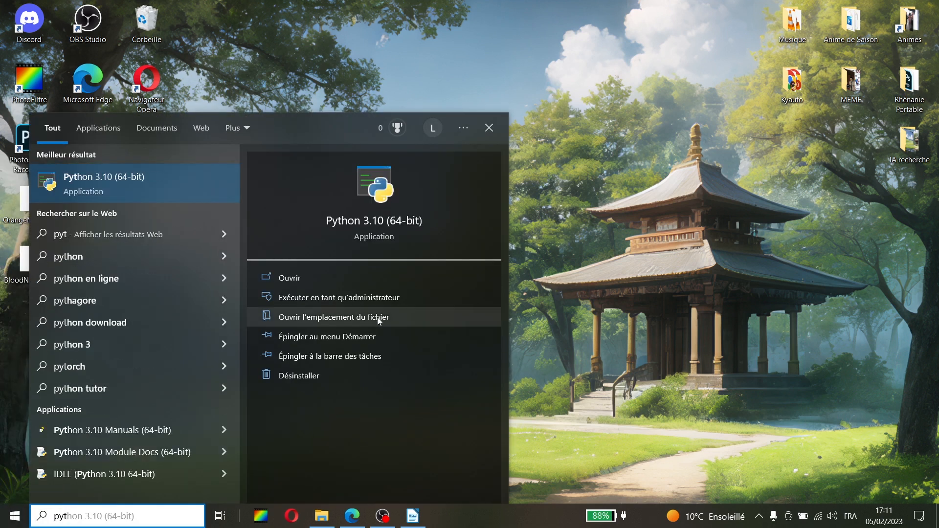
click(379, 318)
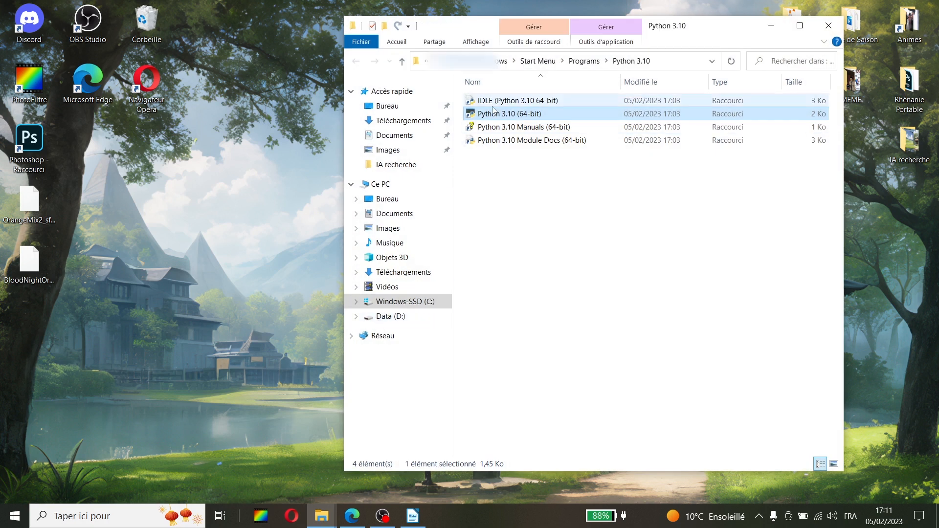
right_click(516, 114)
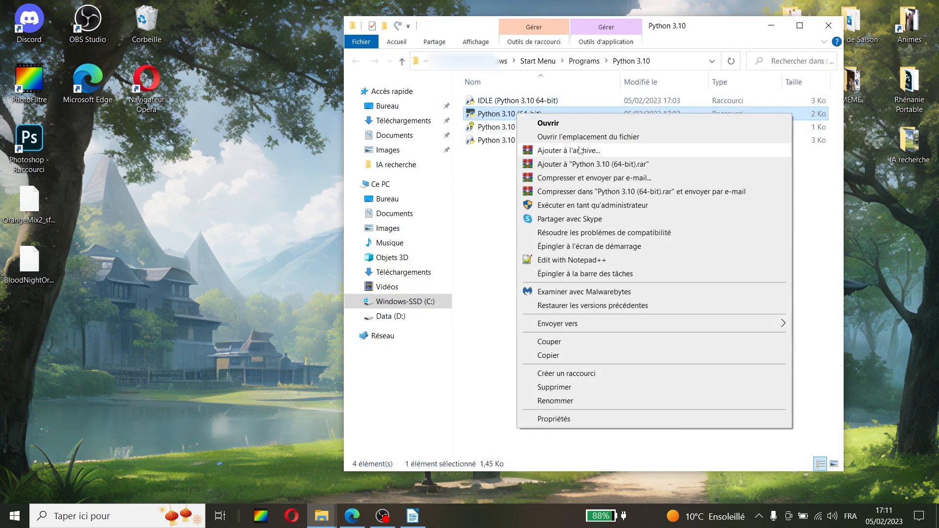
click(595, 140)
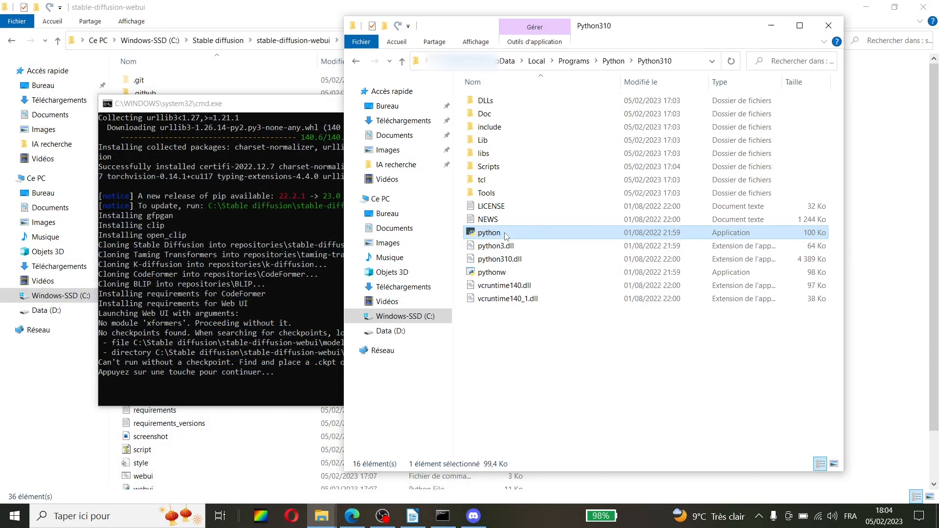
right_click(505, 234)
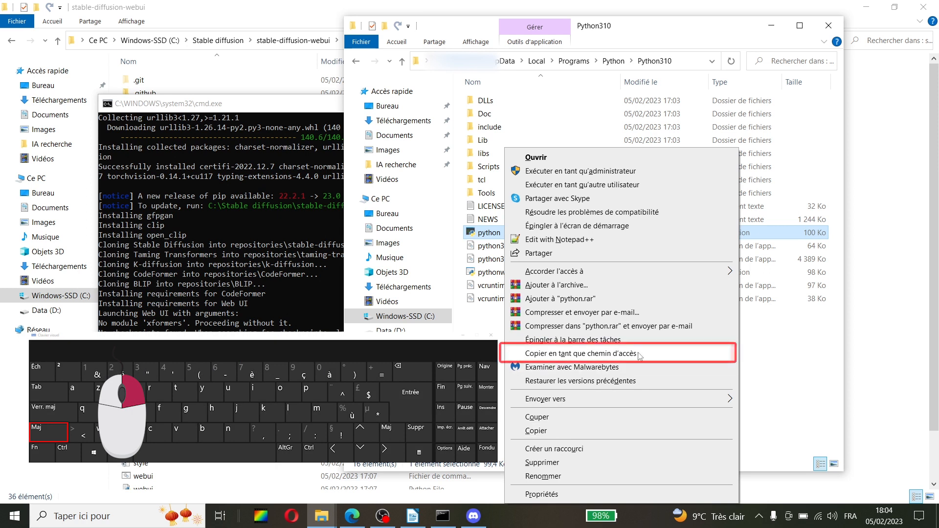
click(564, 353)
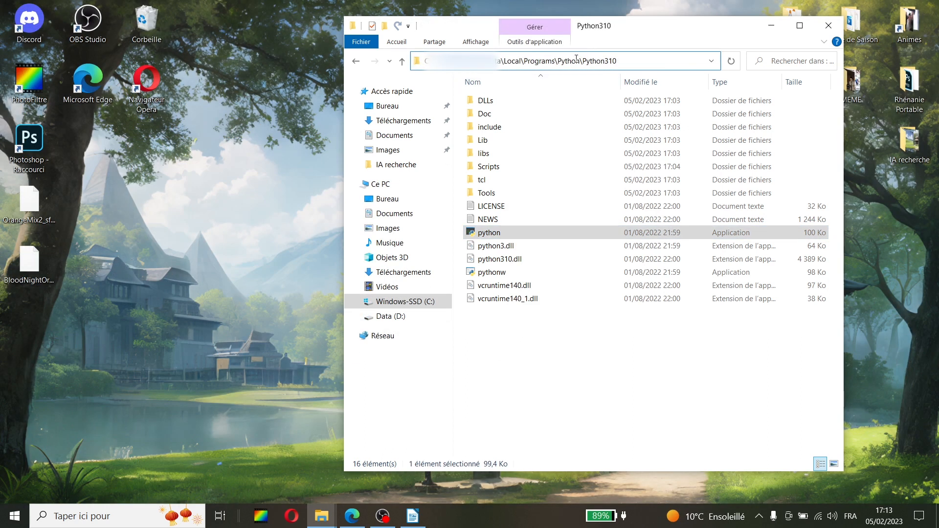
Test the full path of python.exe in the Python310 folder's address and close the Python console.
click(635, 60)
text(\)
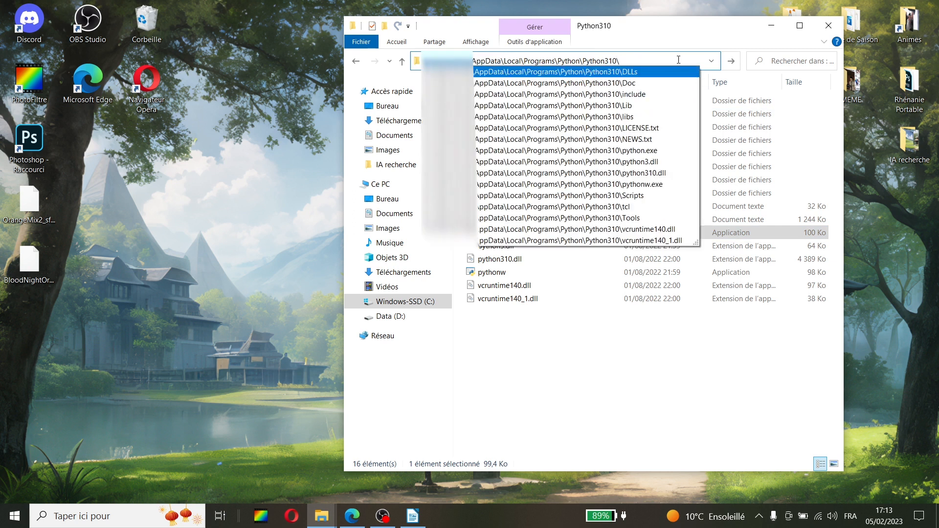
text(p)
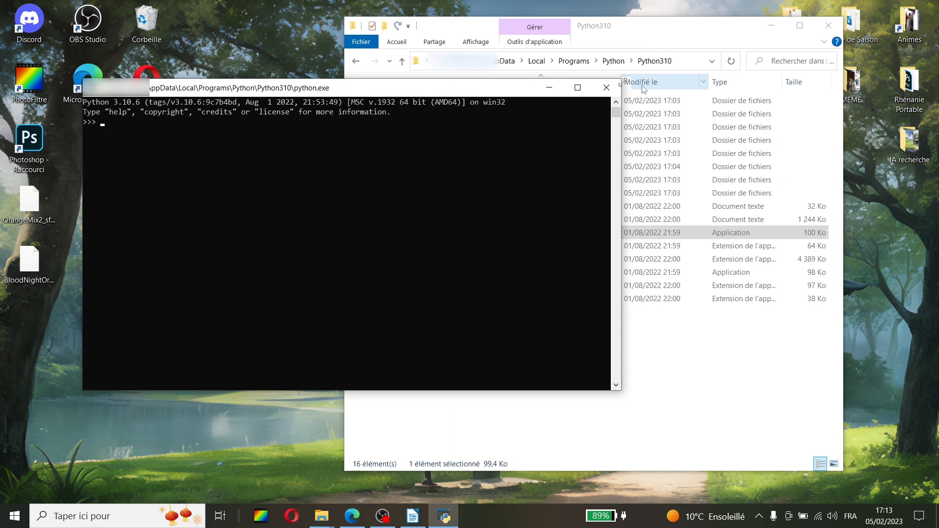
click(607, 88)
click(685, 64)
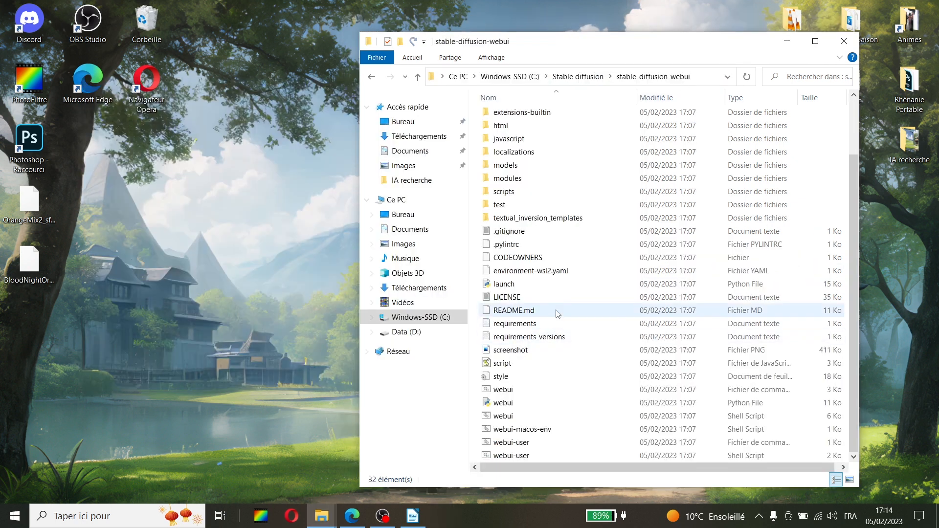
Edit the webui-user command file in Notepad++, setting PYTHON to the full AppData\Local\Programs\Python\Python310\python.exe path, and run the file.
click(815, 43)
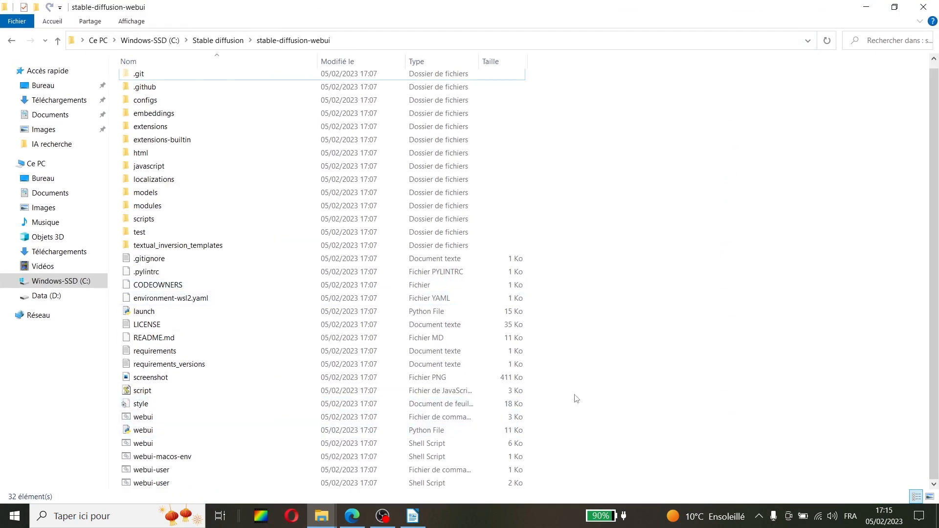
click(205, 473)
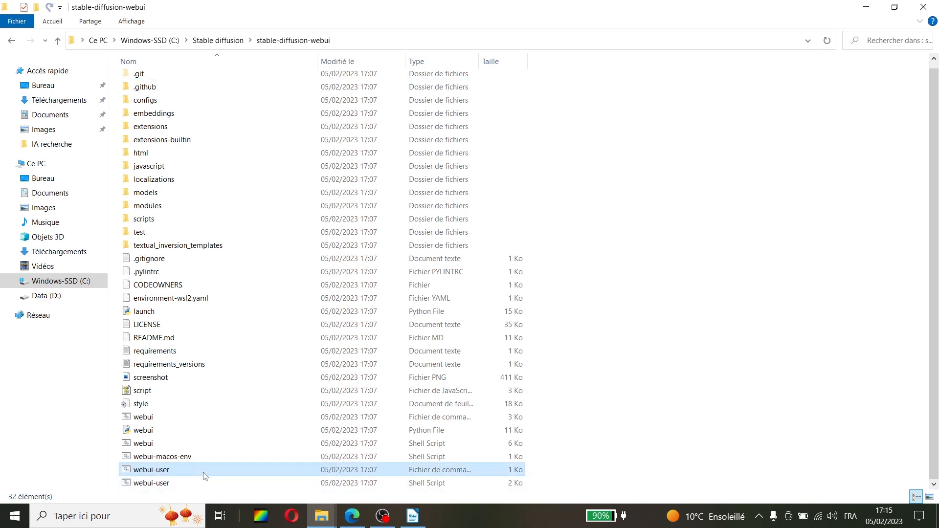
right_click(204, 476)
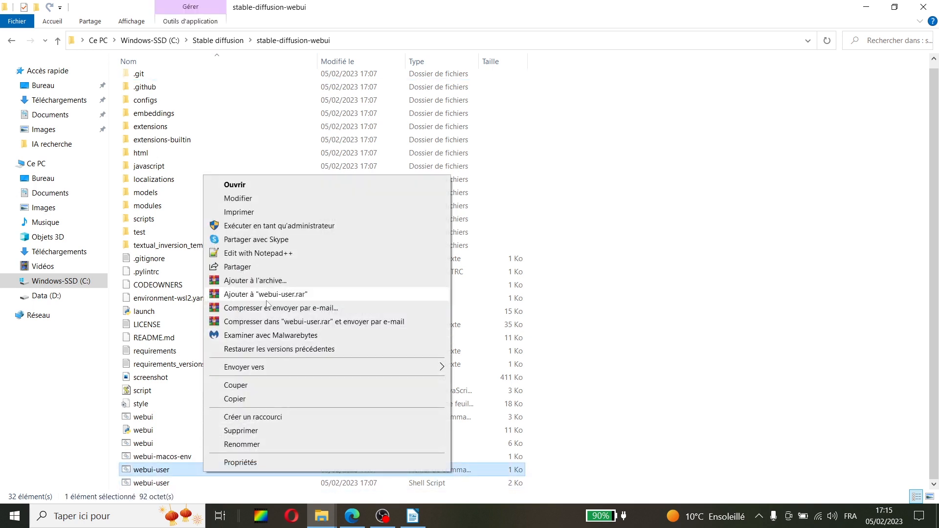
click(260, 253)
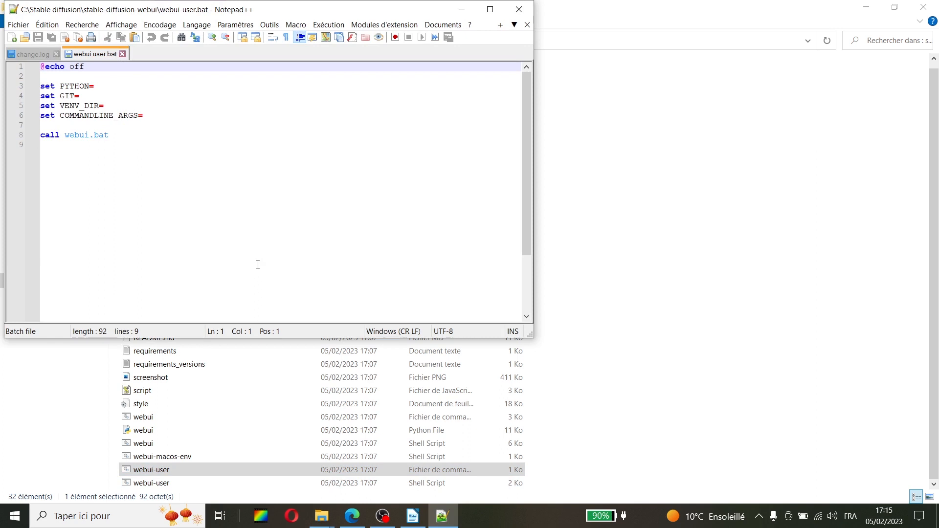
click(150, 88)
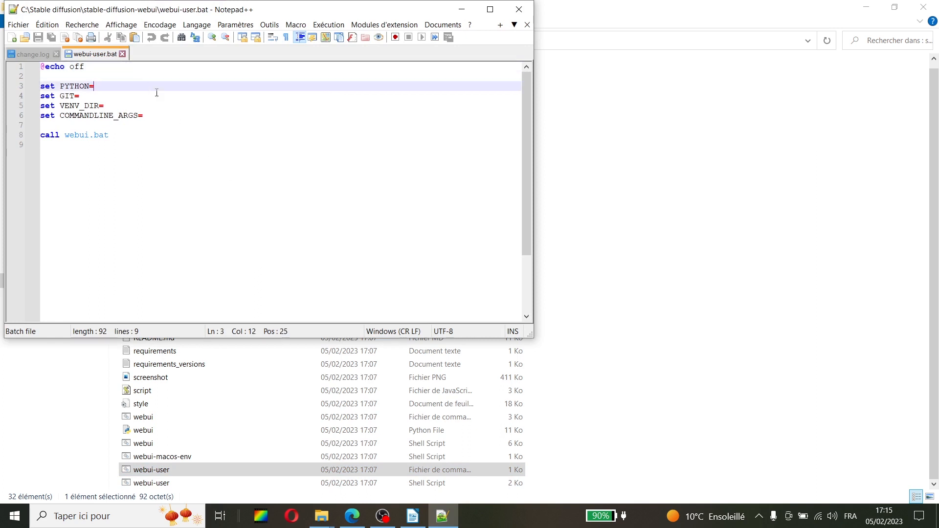
text(C:\...\AppData\Local\Programs\Python\Python310\python.exe)
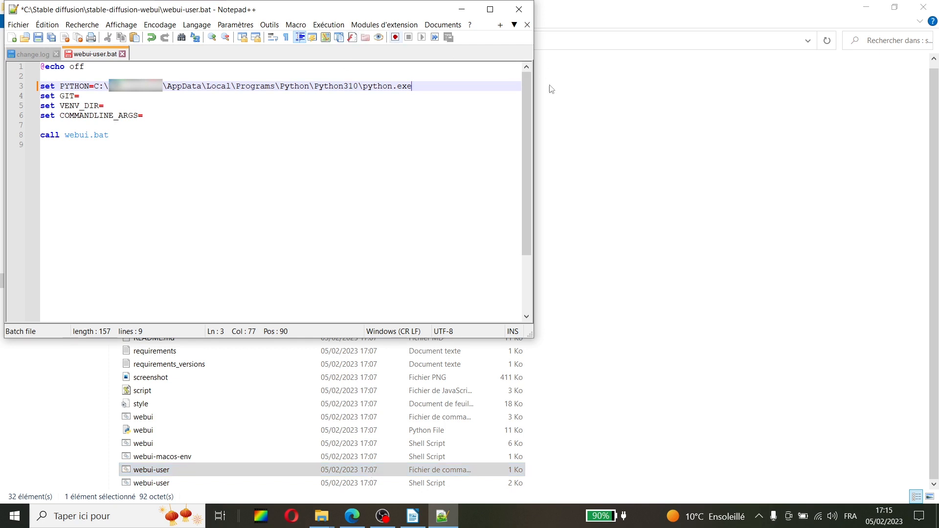
click(519, 9)
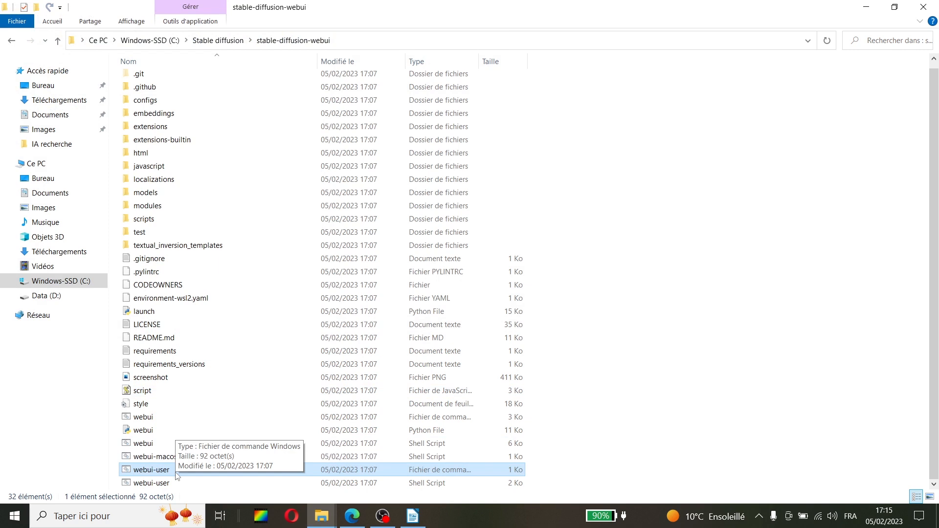
double_click(154, 470)
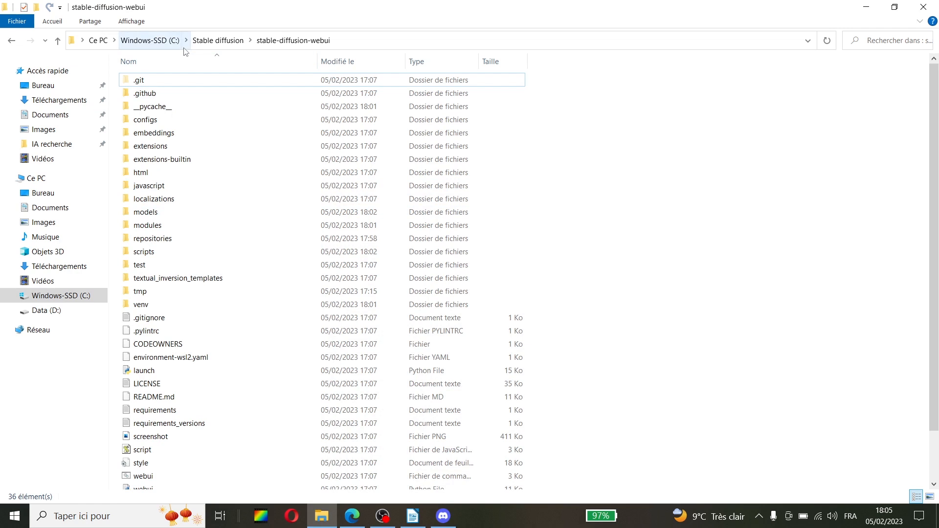
Turn on the display of file name extensions for the stable-diffusion-webui folder.
scroll(257, 166, down, 1)
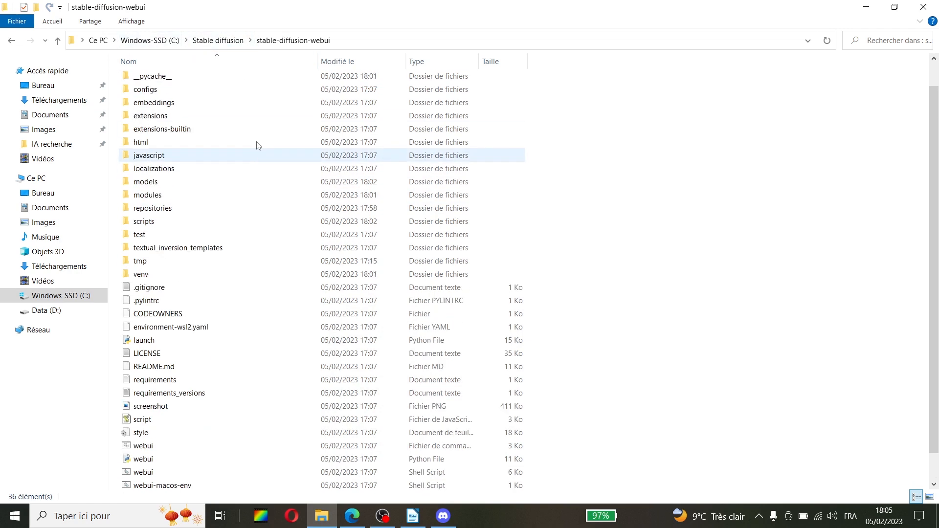
scroll(244, 142, up, 1)
click(131, 23)
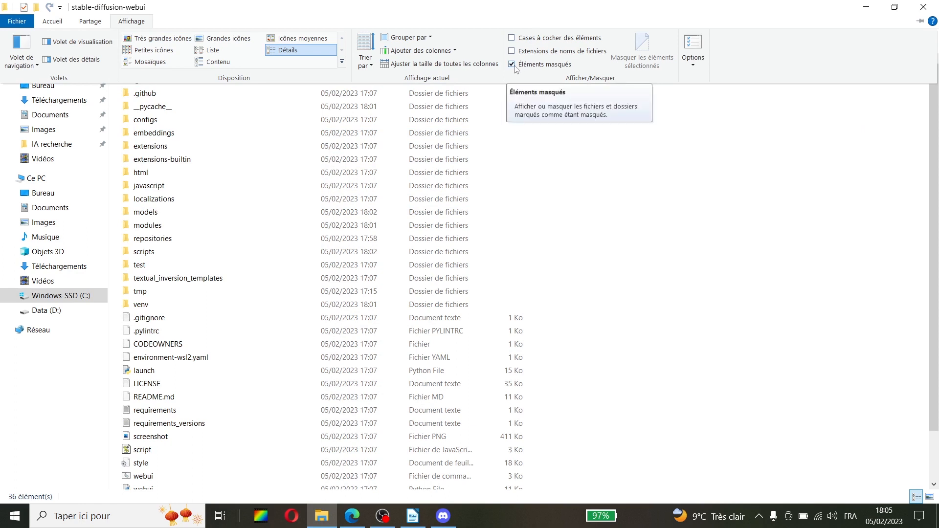
click(512, 51)
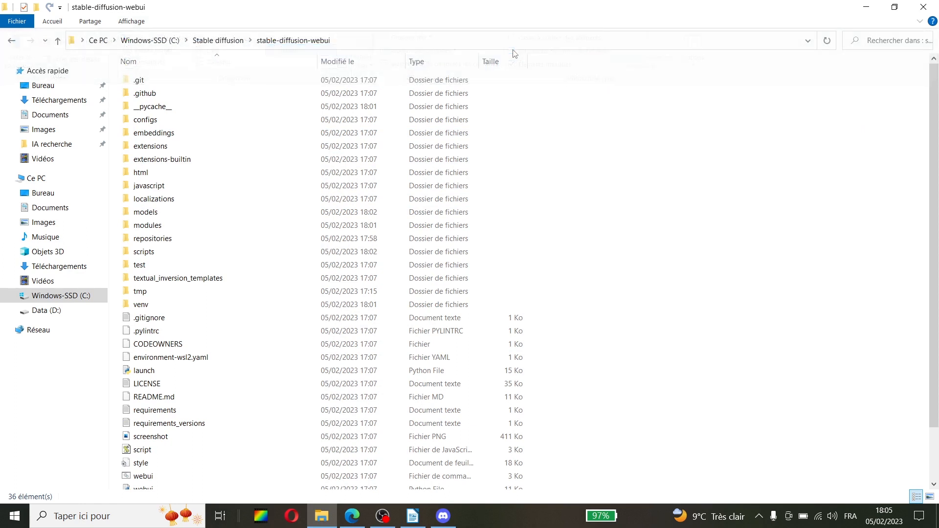
scroll(513, 230, down, 2)
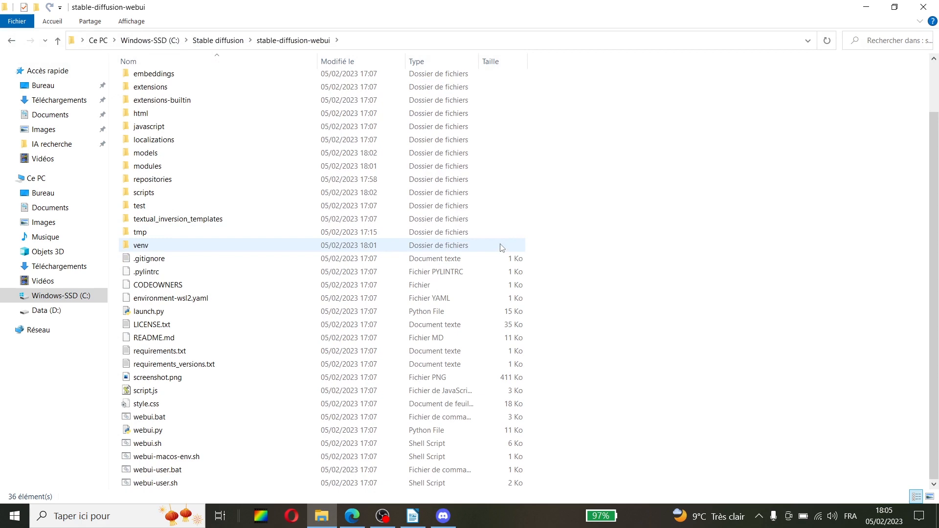
Shrink the stable-diffusion-webui window to leave the desktop files visible and open its models\Stable-diffusion folder.
click(331, 520)
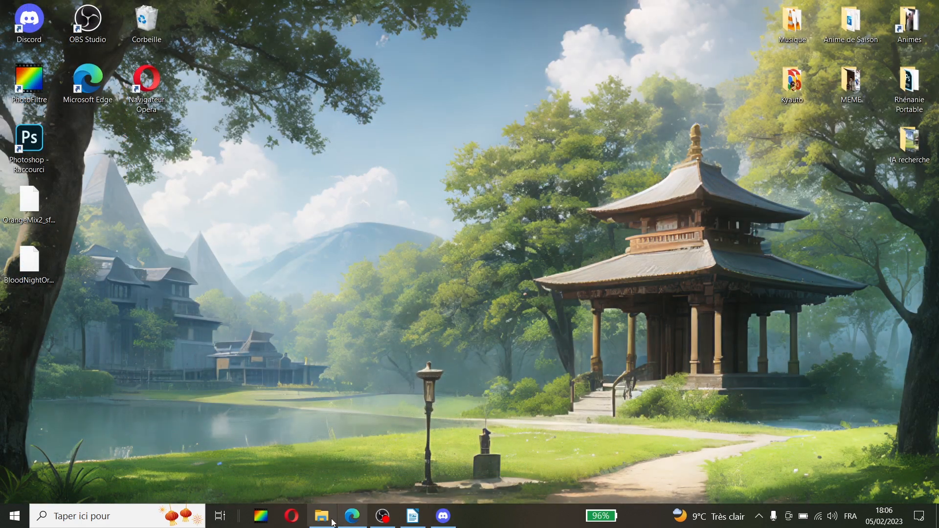
click(331, 522)
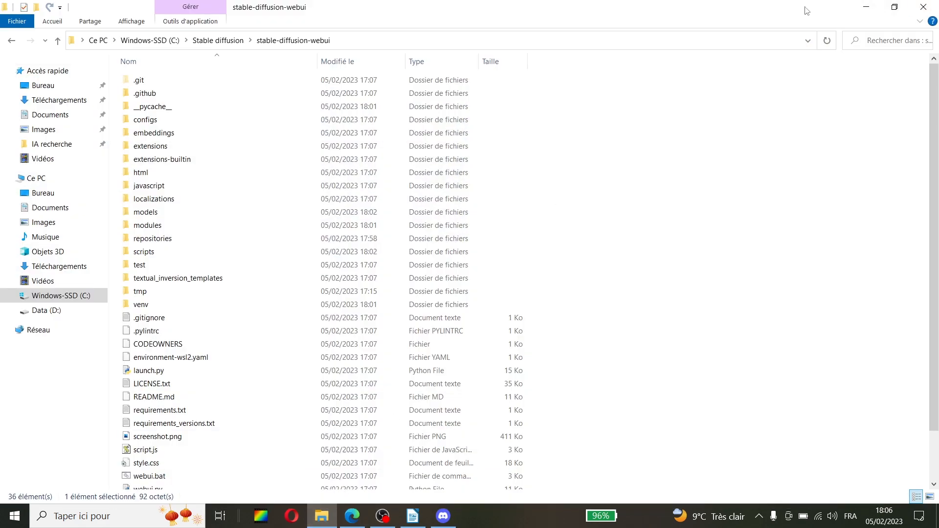
click(896, 8)
drag(791, 46, 703, 40)
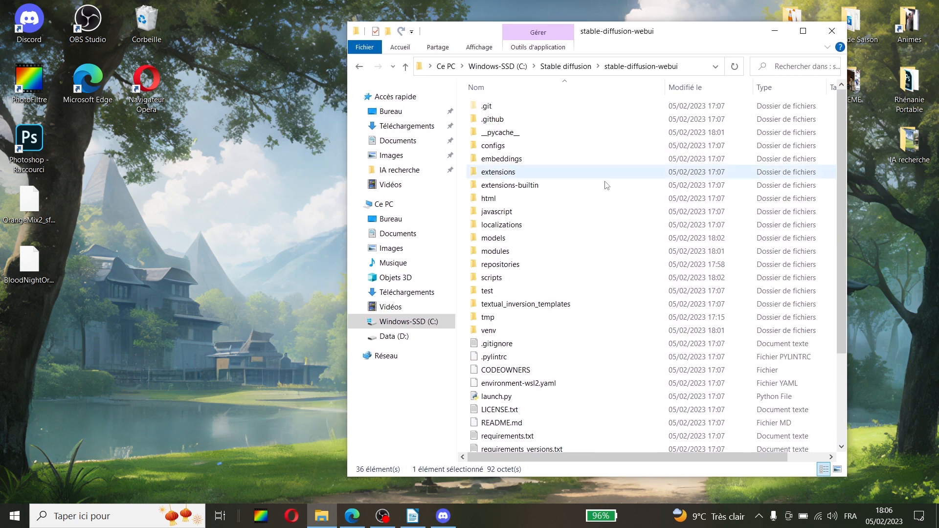
double_click(494, 238)
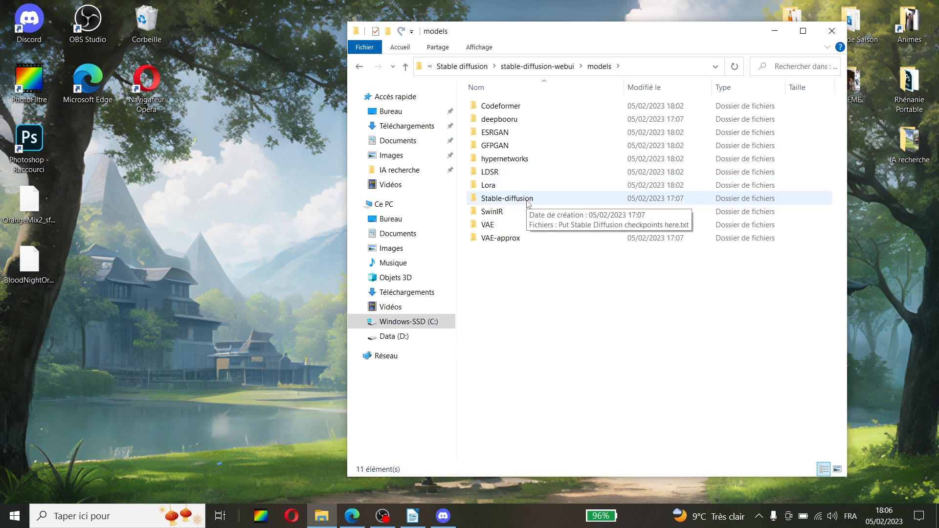
double_click(528, 199)
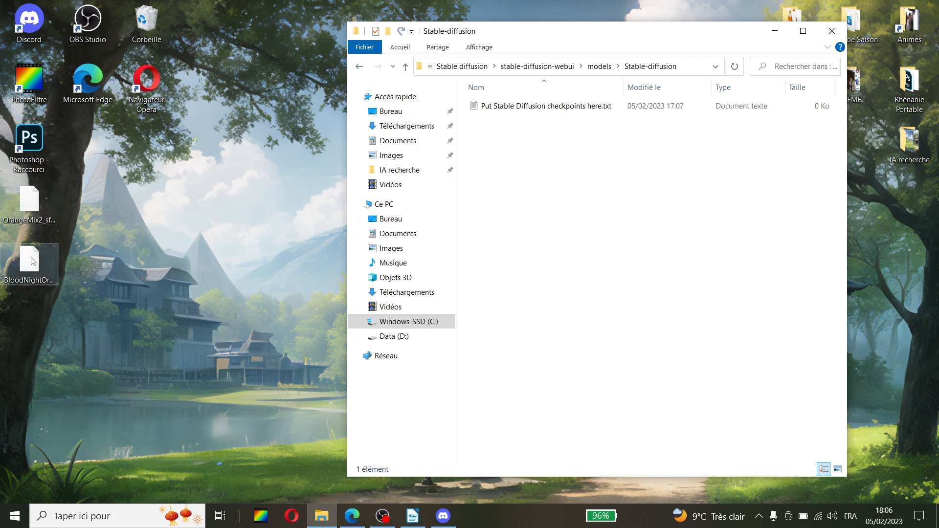
Move BloodNightOrangeMix.ckpt from the desktop into the models\Stable-diffusion folder.
click(30, 200)
click(35, 282)
drag(30, 268, 551, 244)
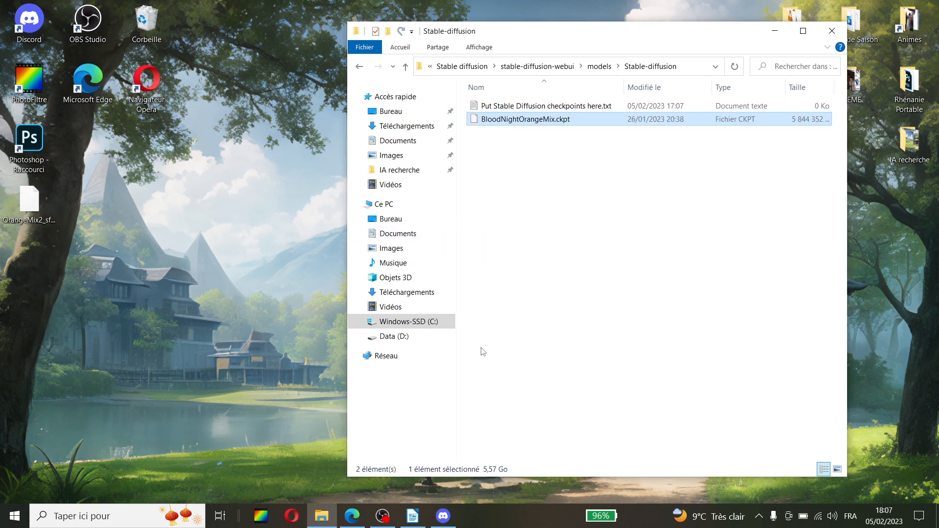
Move the OrangeMix2_sfw VAE file from the desktop into the models\VAE folder.
click(360, 68)
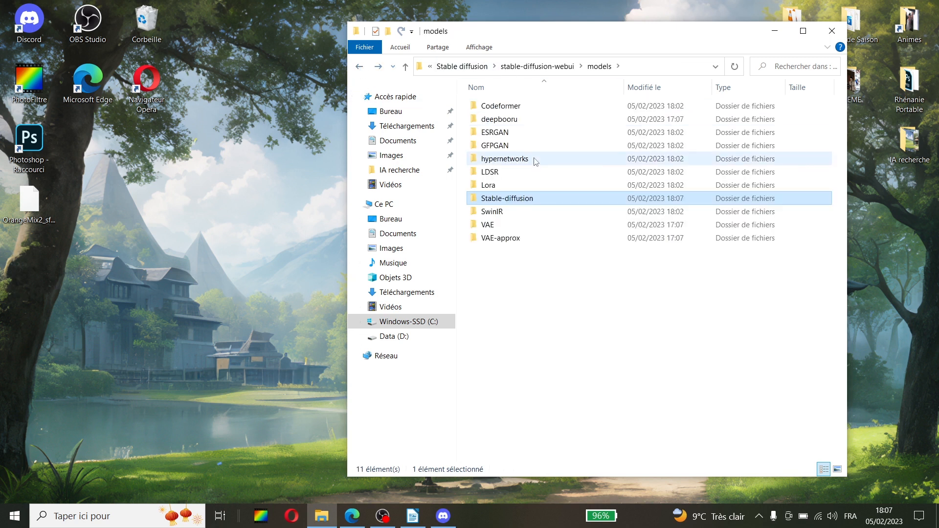
double_click(517, 227)
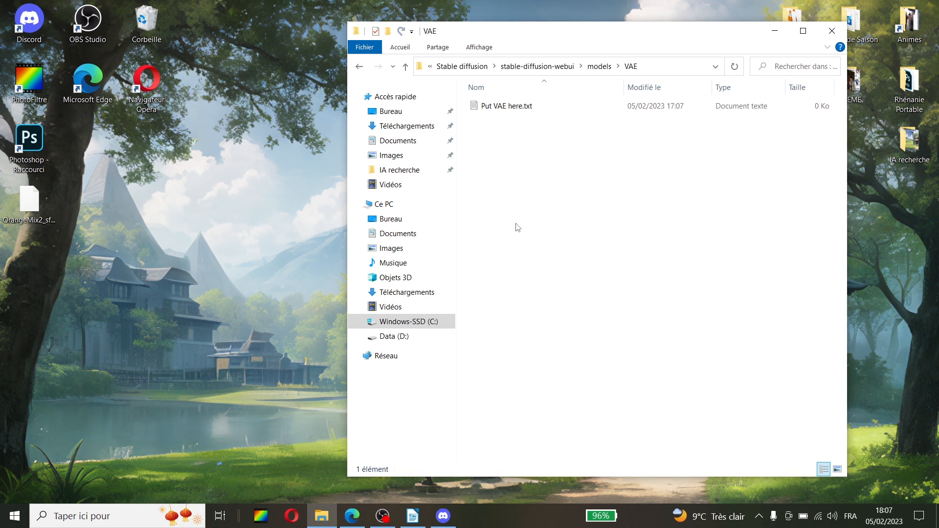
drag(43, 208, 586, 195)
click(582, 188)
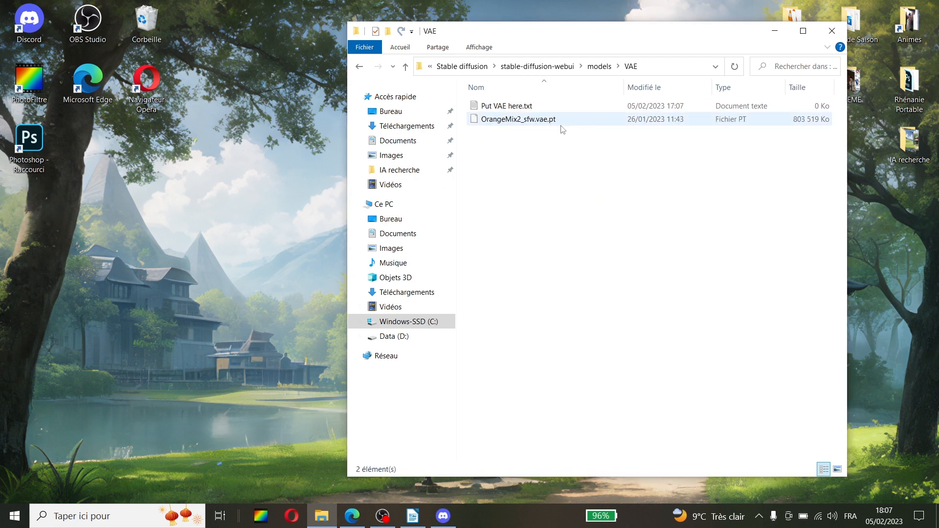
Return to the stable-diffusion-webui folder and open launch.py for editing in Notepad++.
click(358, 67)
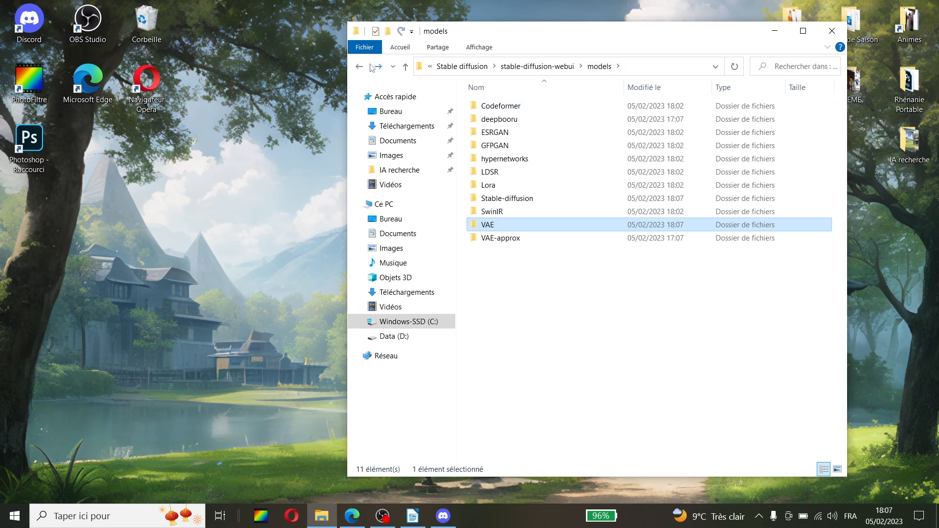
click(359, 66)
scroll(576, 274, down, 2)
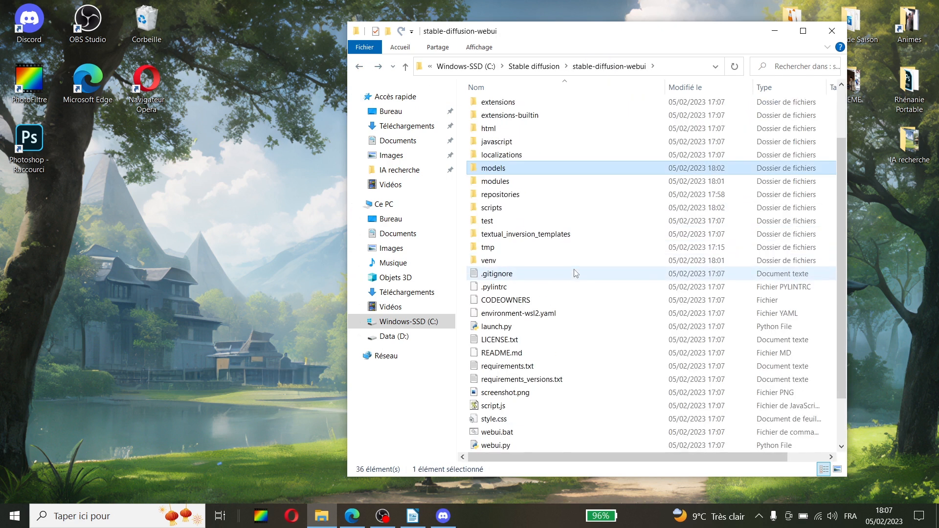
scroll(576, 274, down, 1)
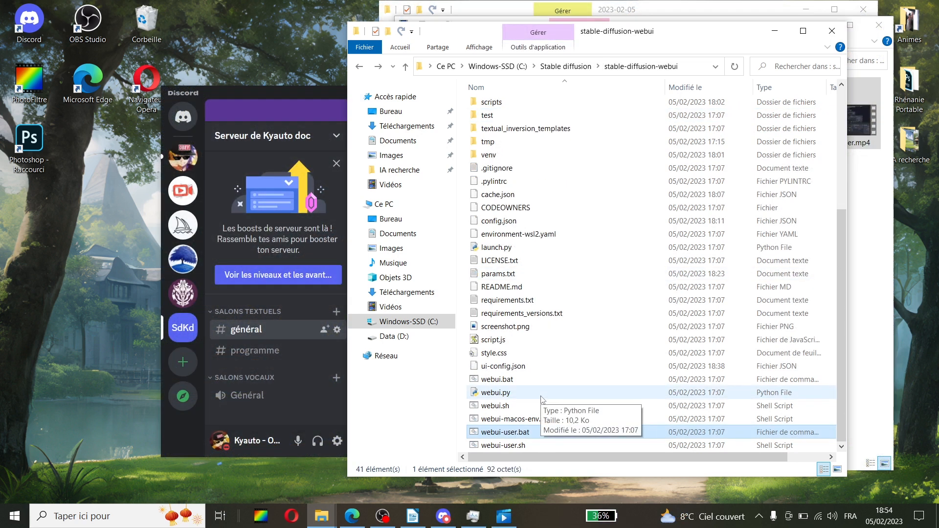
right_click(542, 398)
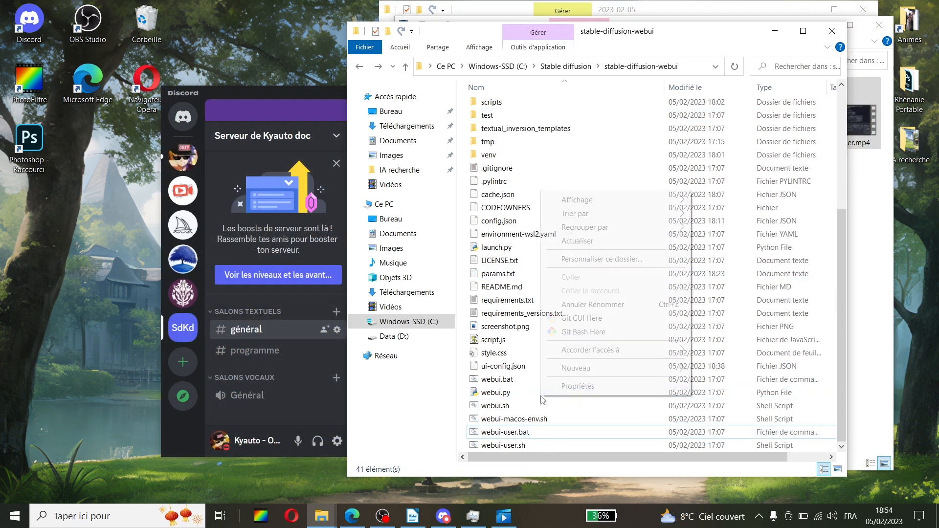
click(517, 394)
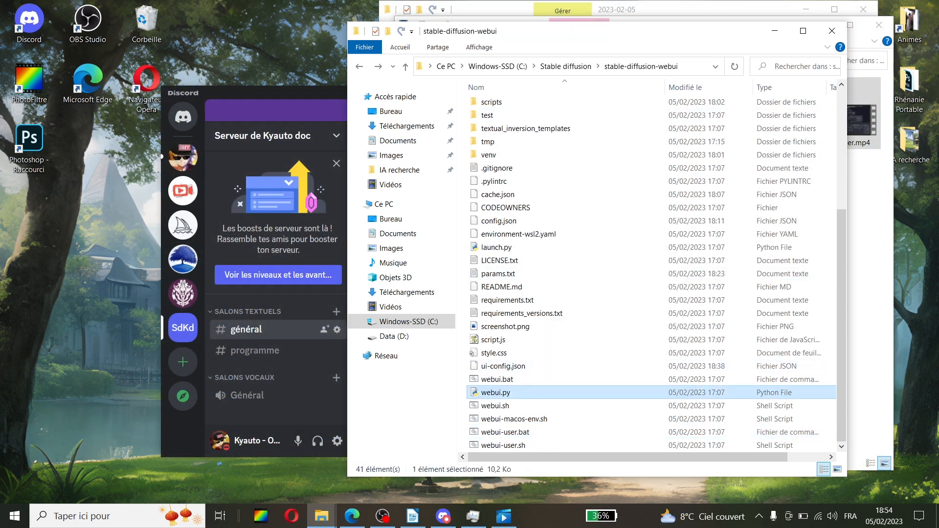
click(523, 247)
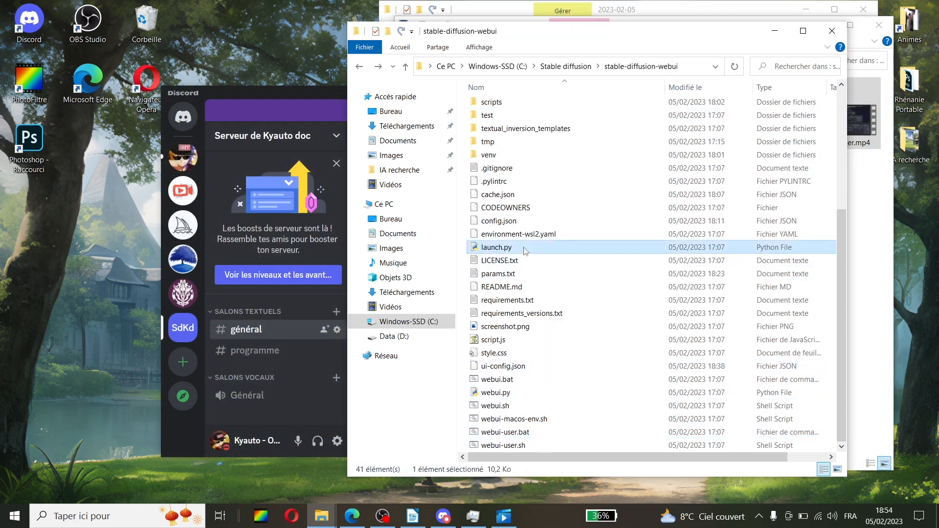
right_click(524, 248)
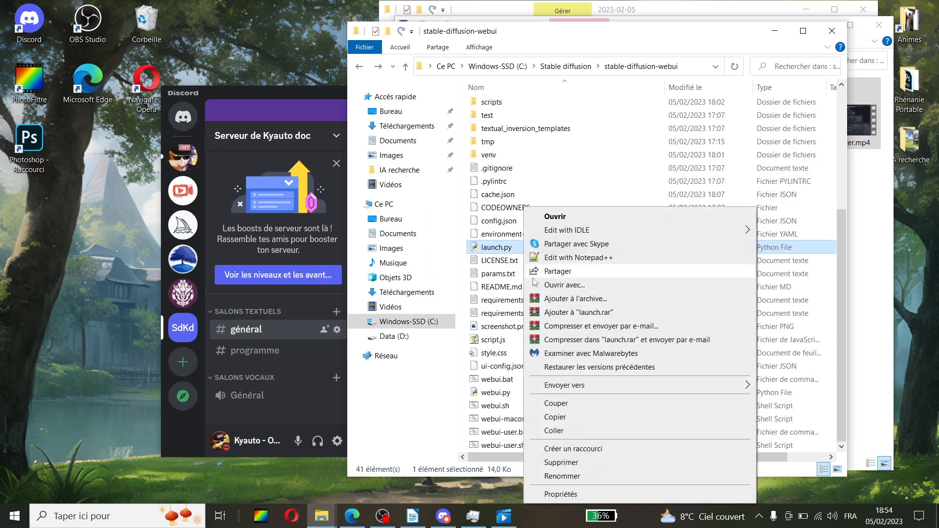
click(574, 258)
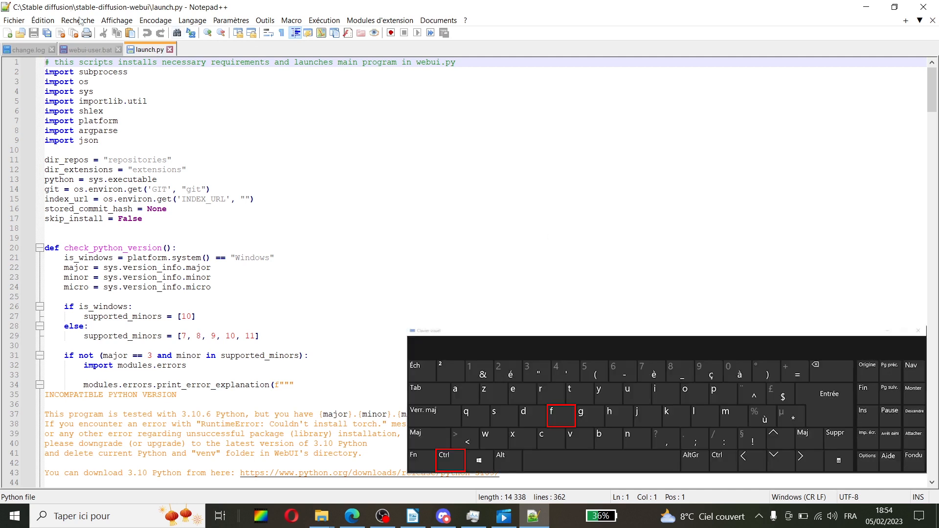
Search launch.py for "commandline" and move the search dialog clear of the matching line.
key(ctrl+f)
text(commandline)
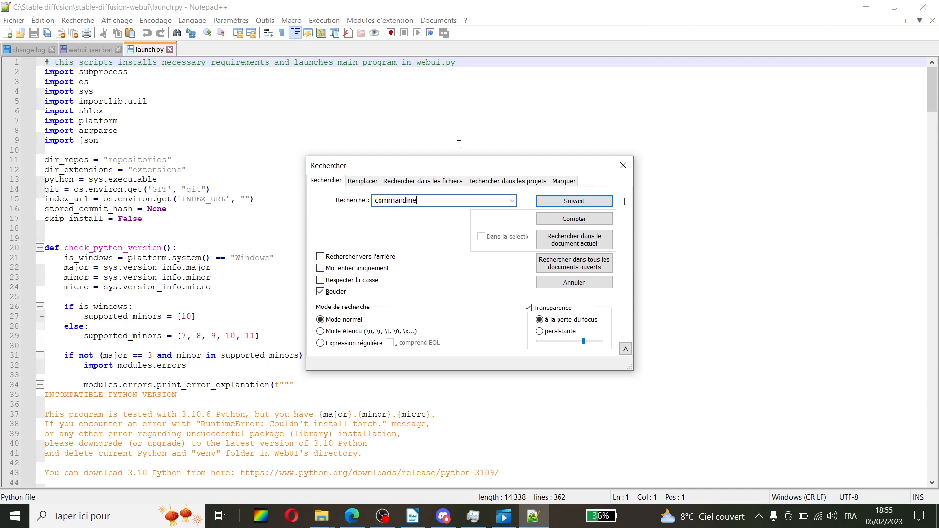
key(Return)
drag(428, 170, 668, 143)
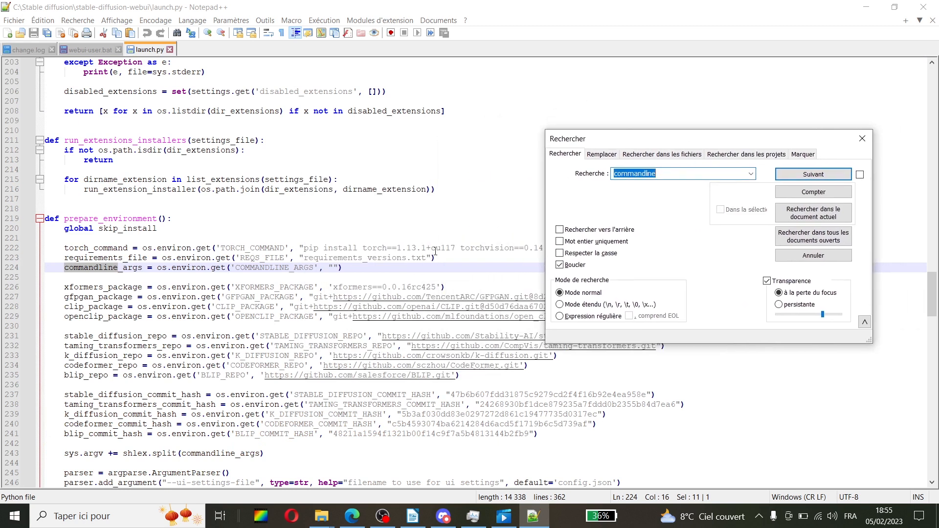
Set the default value of COMMANDLINE_ARGS in launch.py to "--xformers", close the search dialog and save the file.
click(335, 268)
text(--xformer)
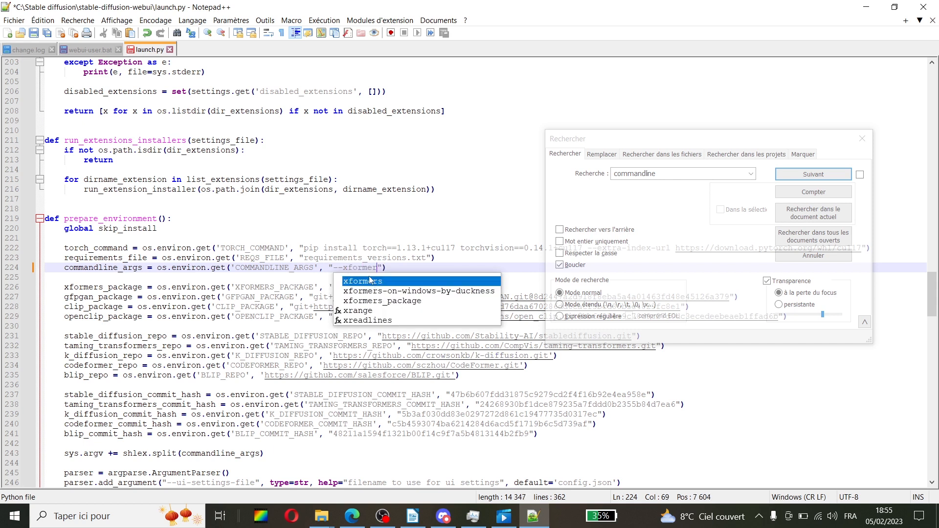
key(Return)
click(862, 138)
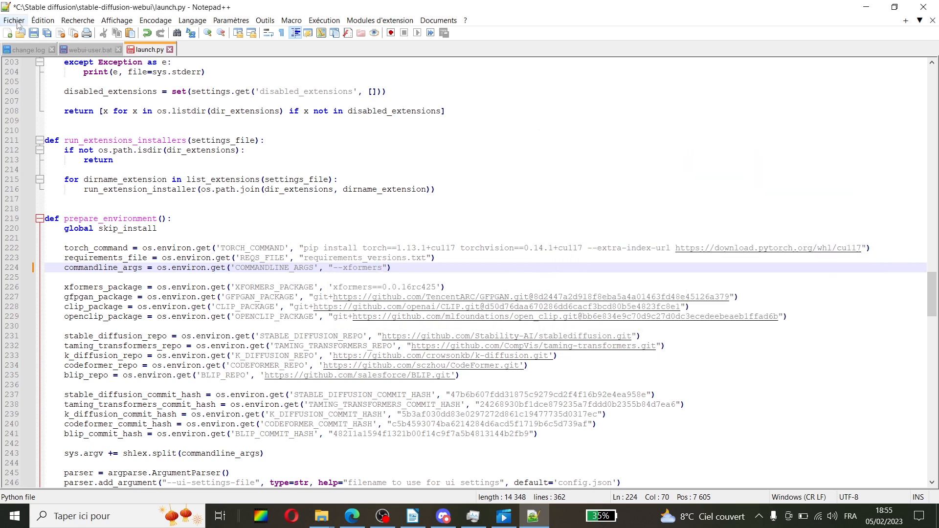
click(14, 20)
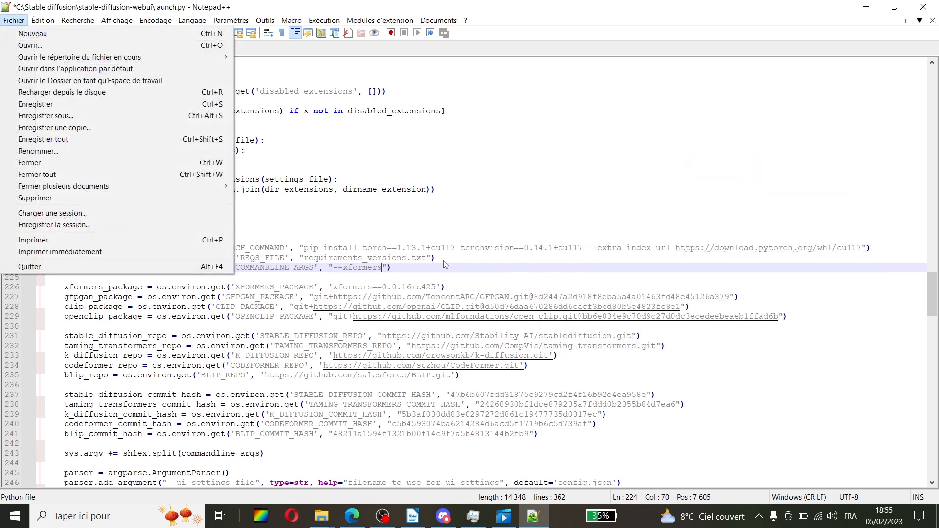
click(472, 276)
click(15, 20)
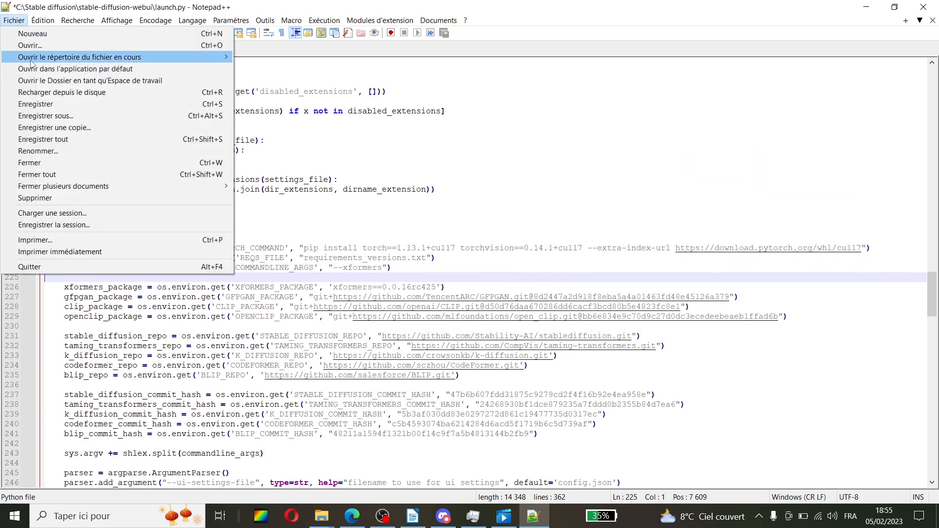
click(29, 102)
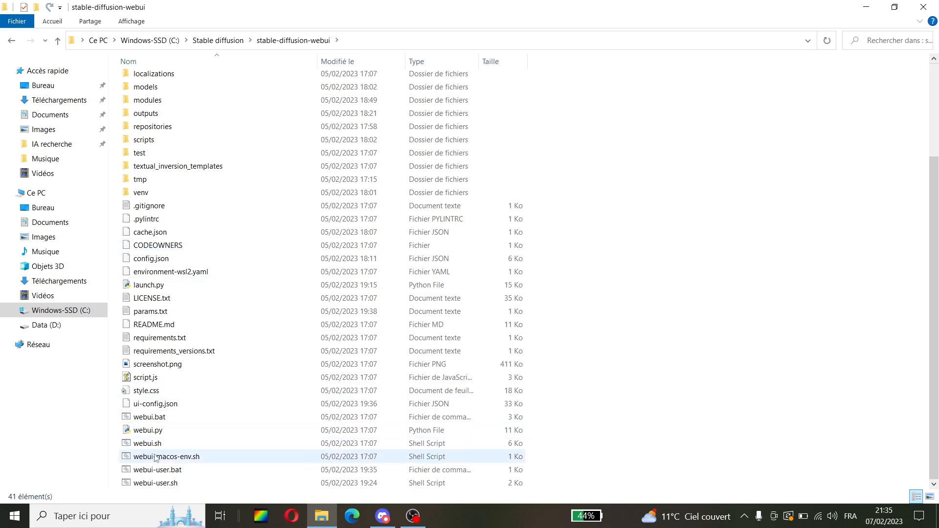
Edit webui-user.bat in Notepad++, setting COMMANDLINE_ARGS to --xformers, save it and close the editor.
click(178, 471)
right_click(178, 470)
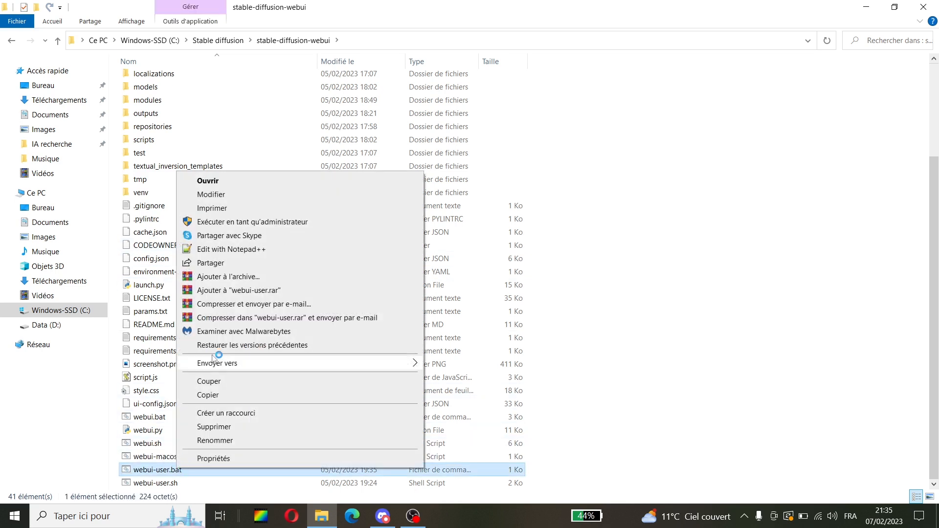
click(228, 250)
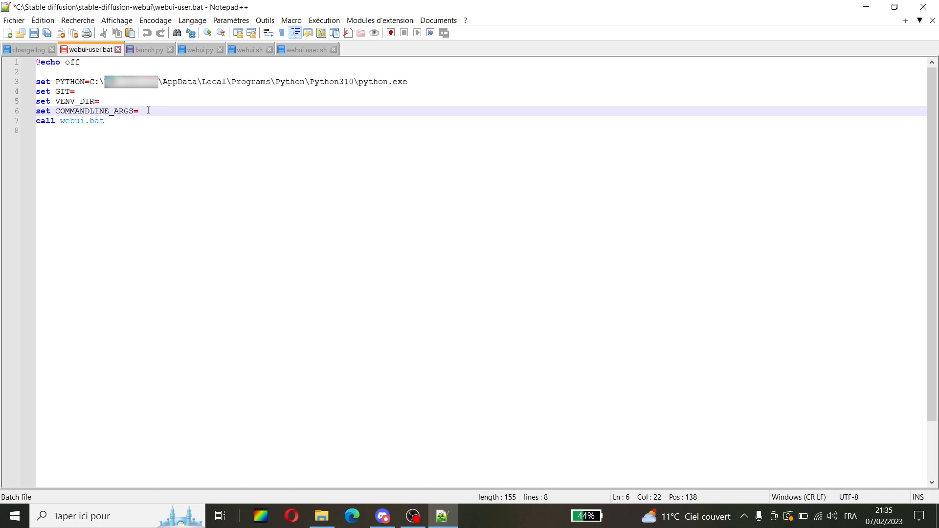
text(--xformers)
click(14, 20)
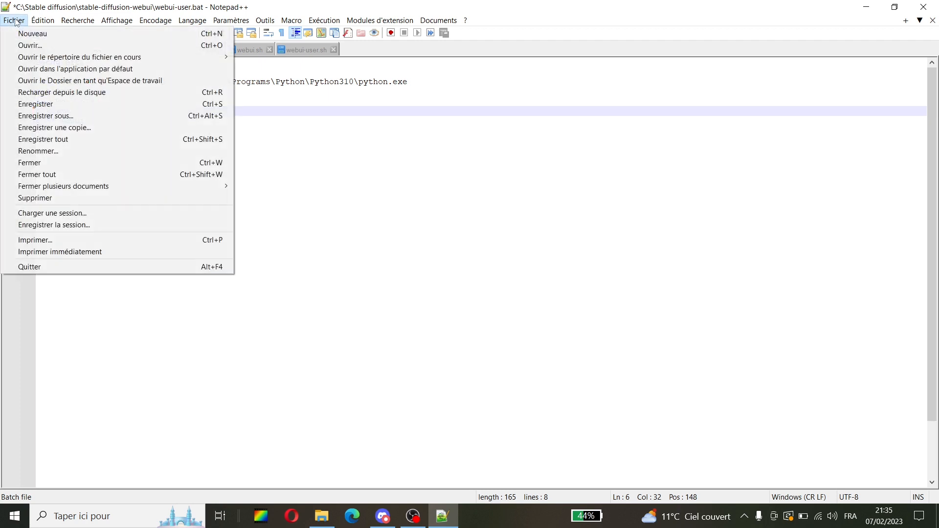
click(40, 104)
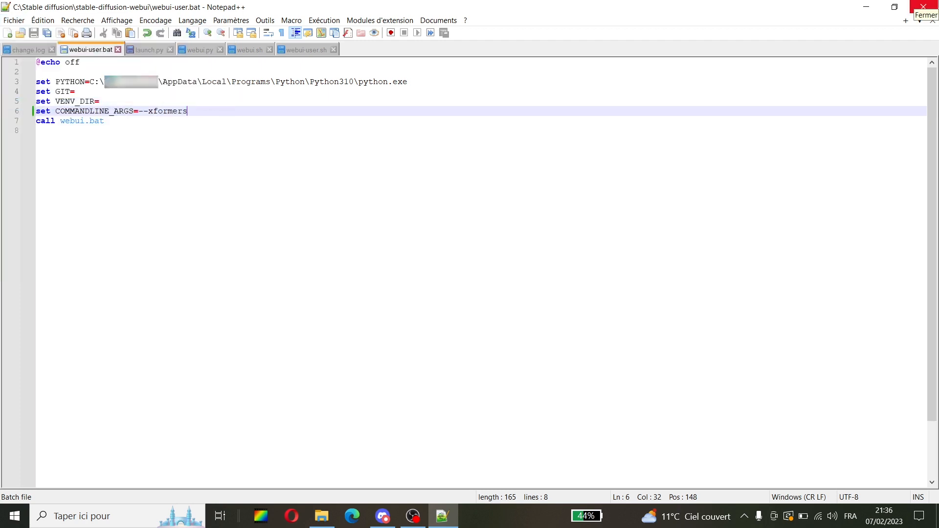
click(923, 7)
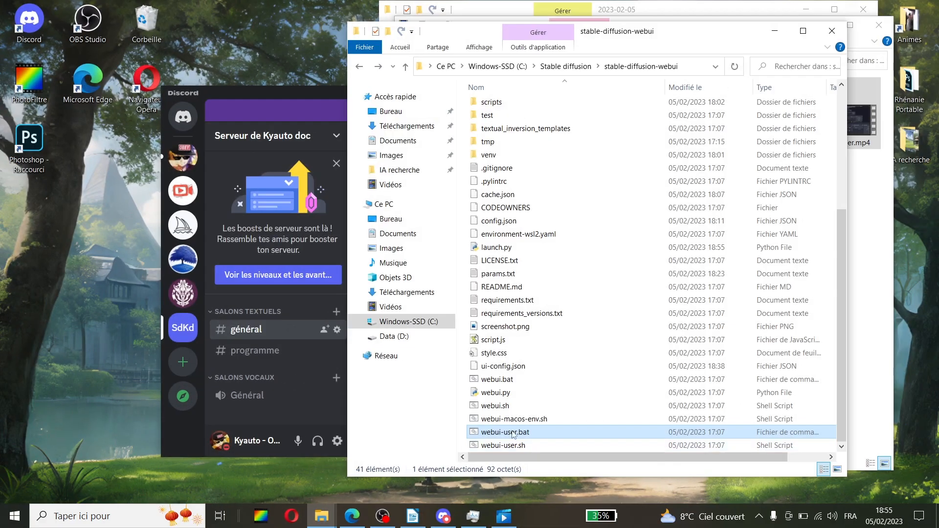
double_click(511, 433)
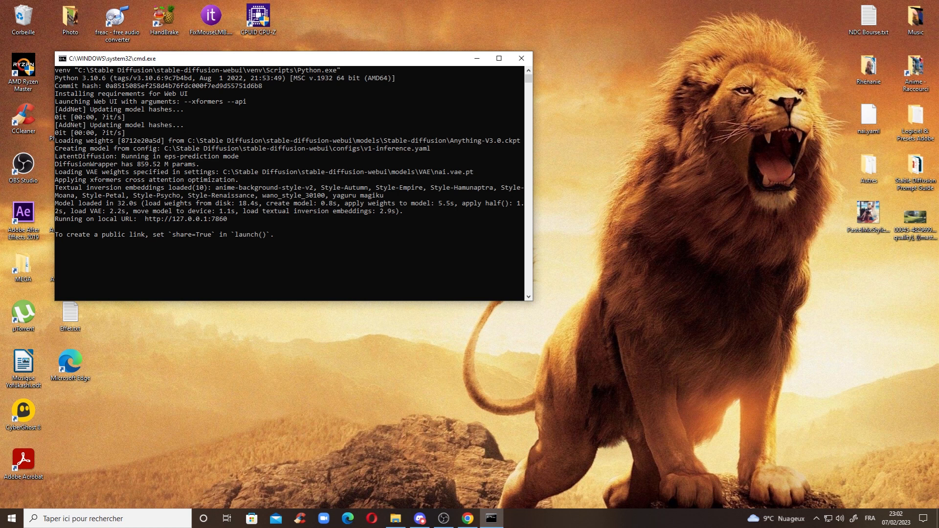
drag(147, 219, 225, 219)
key(ctrl+c)
click(467, 519)
key(ctrl+l)
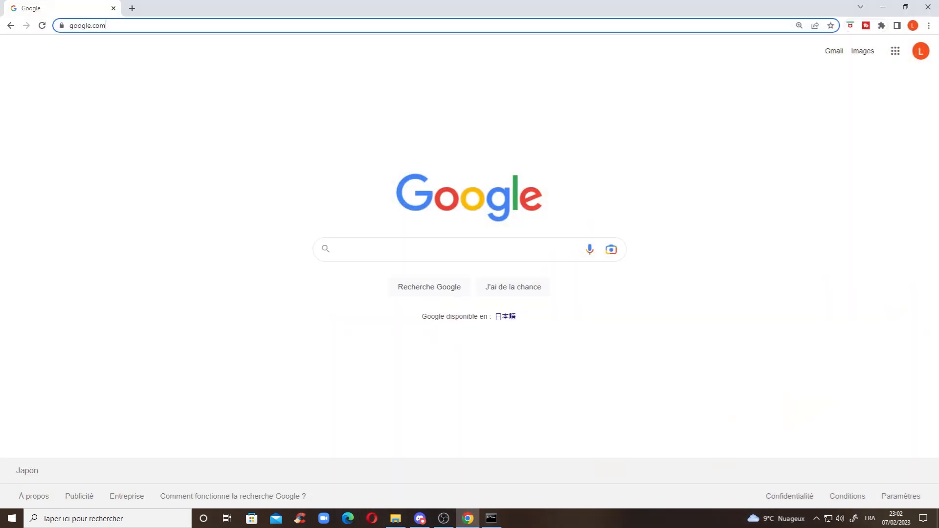
key(ctrl+v)
key(Return)
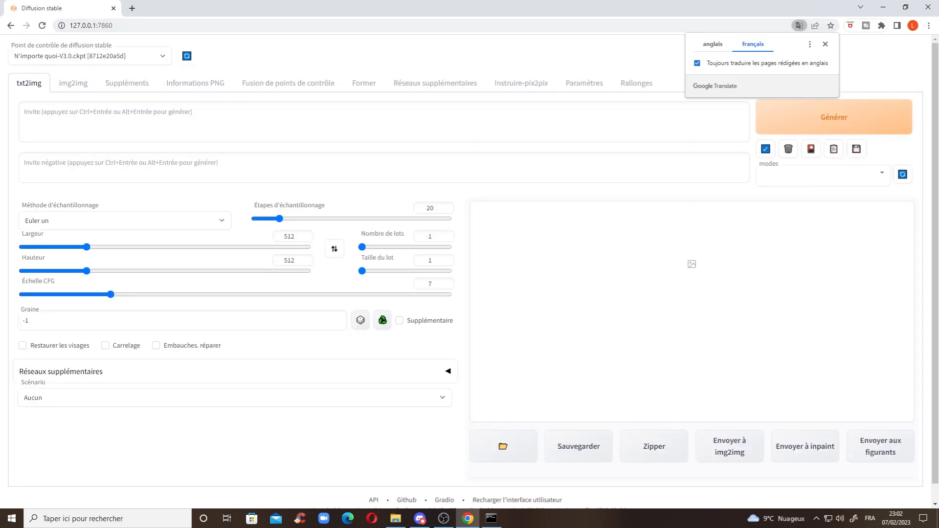
click(132, 7)
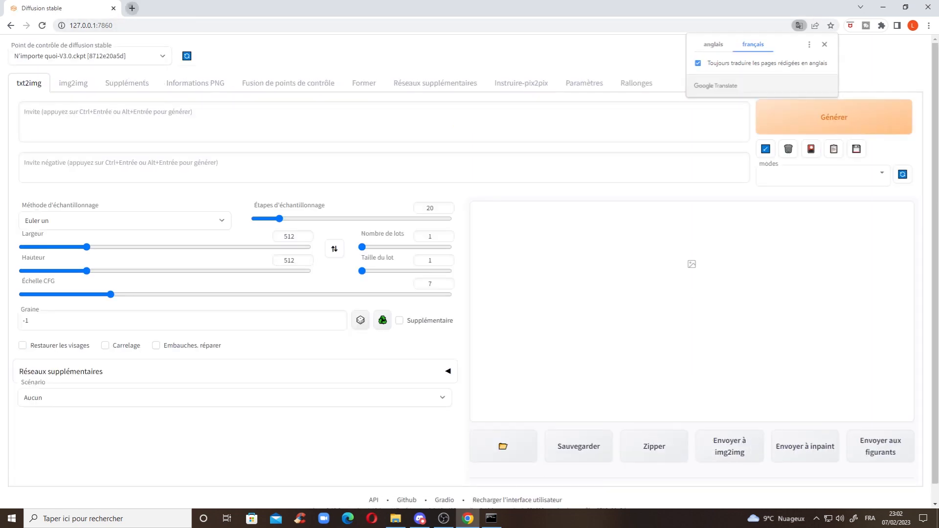
key(ctrl+v)
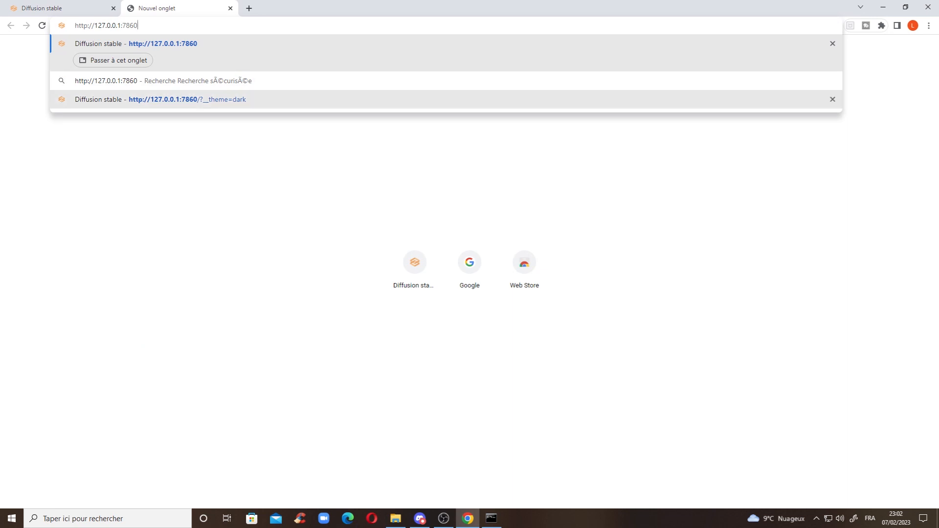
click(186, 100)
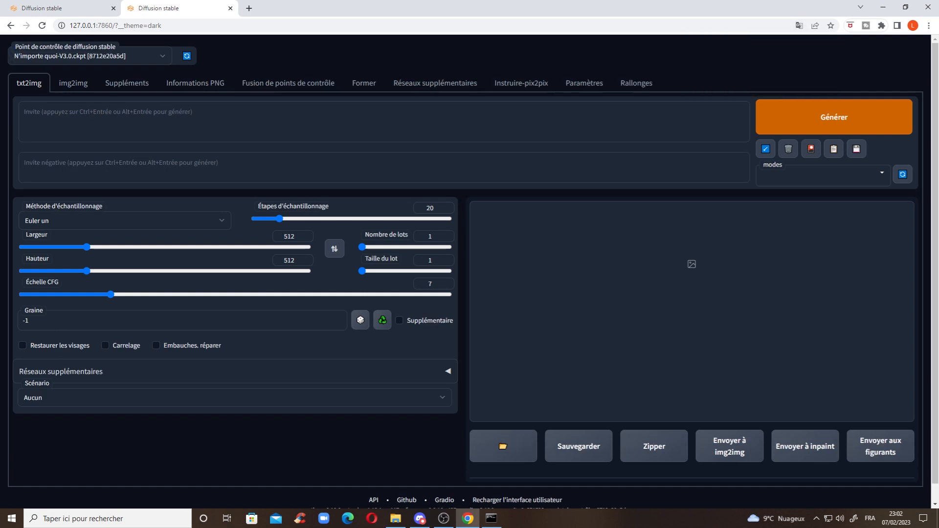
click(799, 26)
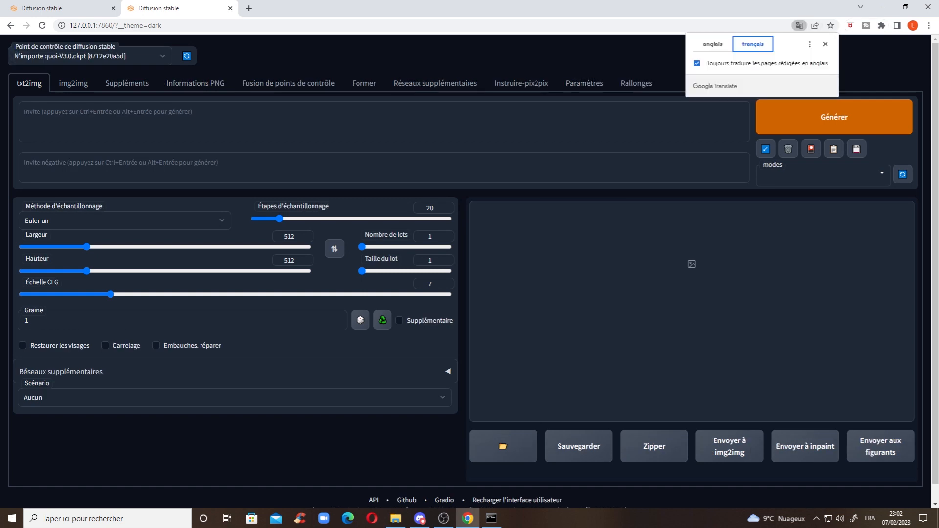
click(713, 45)
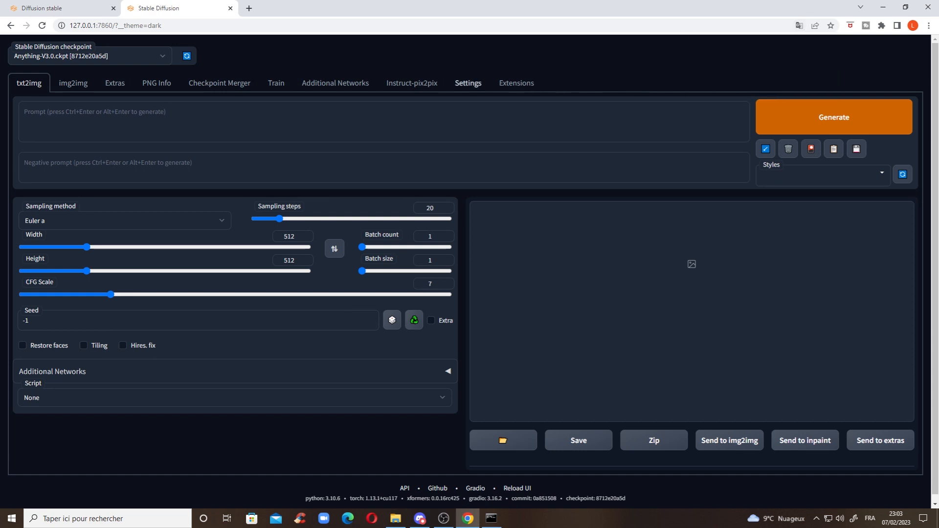
Open the Stable Diffusion section of the WebUI settings and look through its SD VAE and Clip skip options.
click(468, 83)
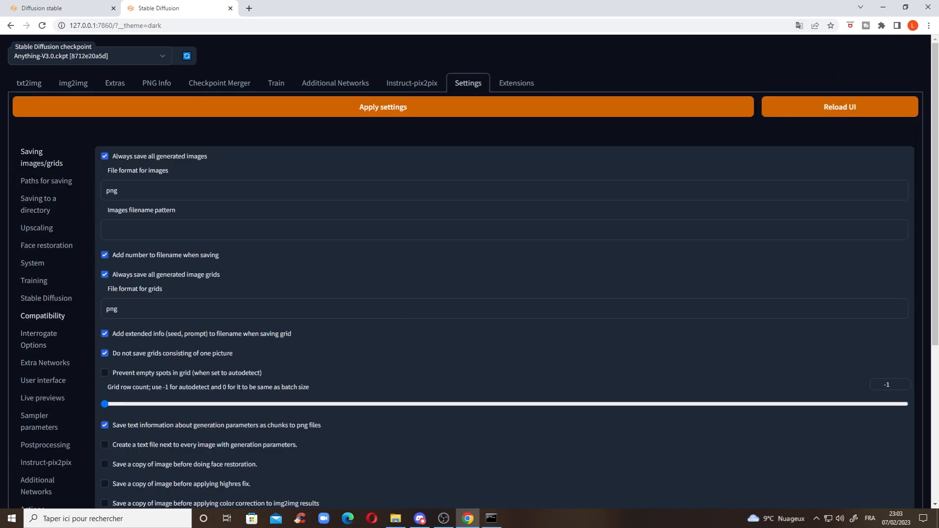
scroll(43, 323, down, 1)
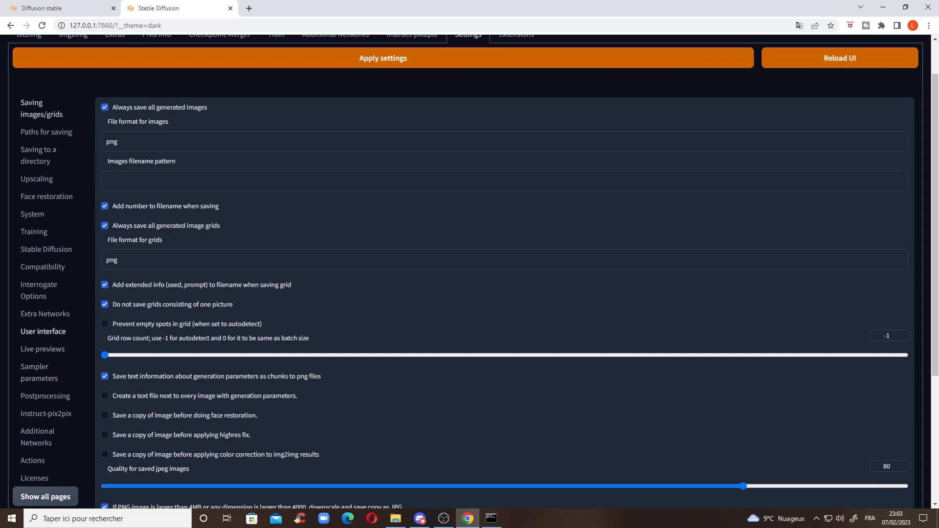
click(46, 249)
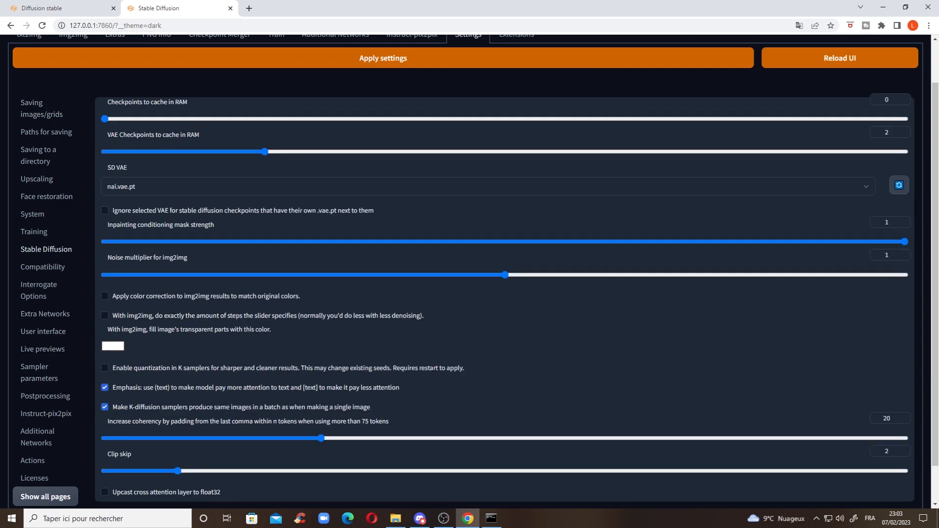
scroll(470, 274, down, 1)
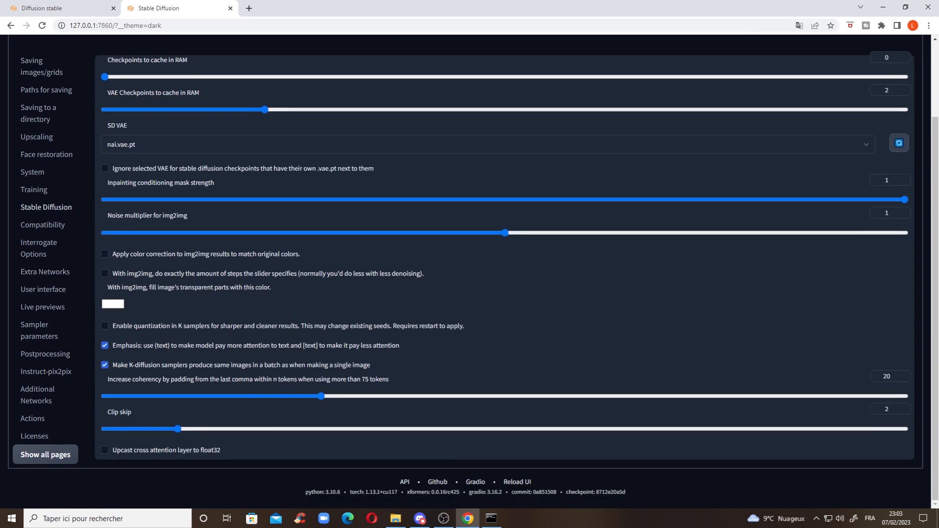
Choose OrangeMix2_sfw.vae.pt as the SD VAE in the Stable Diffusion settings.
click(488, 144)
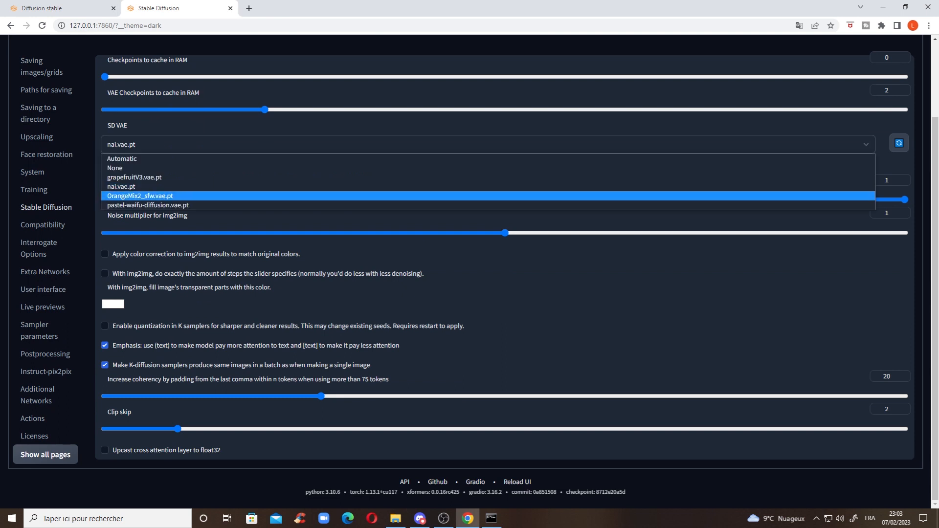
click(140, 196)
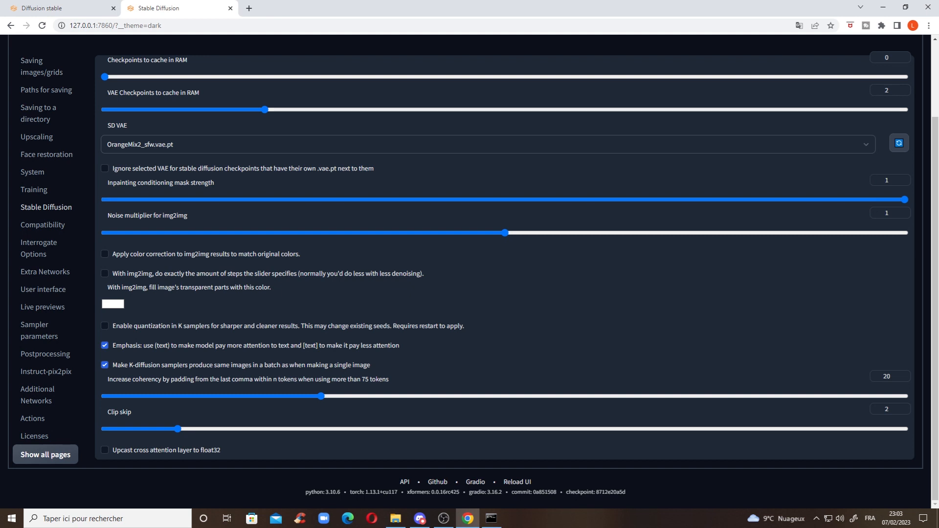
click(489, 144)
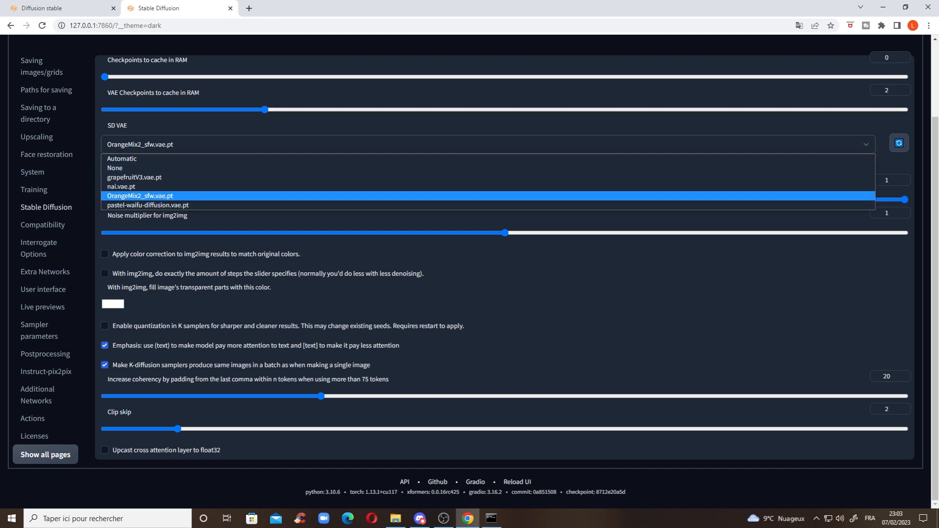
click(140, 196)
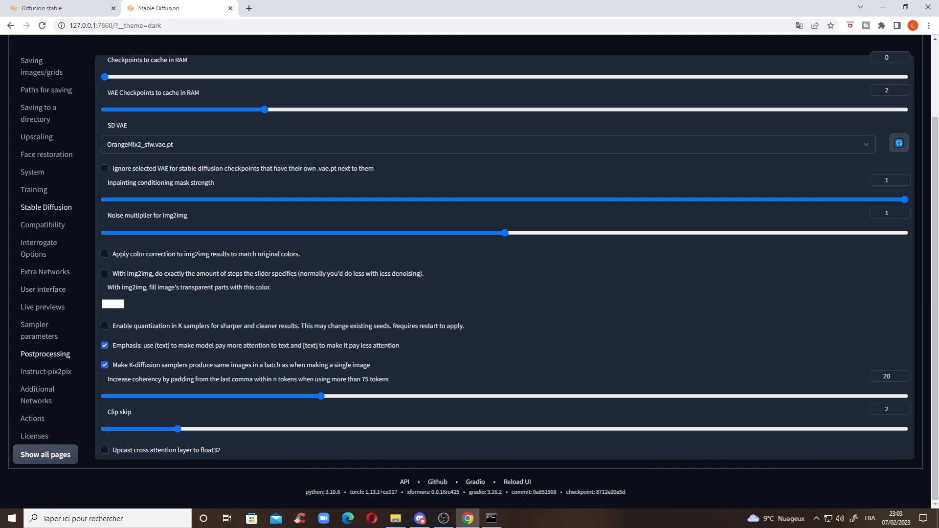
Check that Eta noise seed delta is 31337 in the Sampler parameters settings and apply the settings.
click(38, 330)
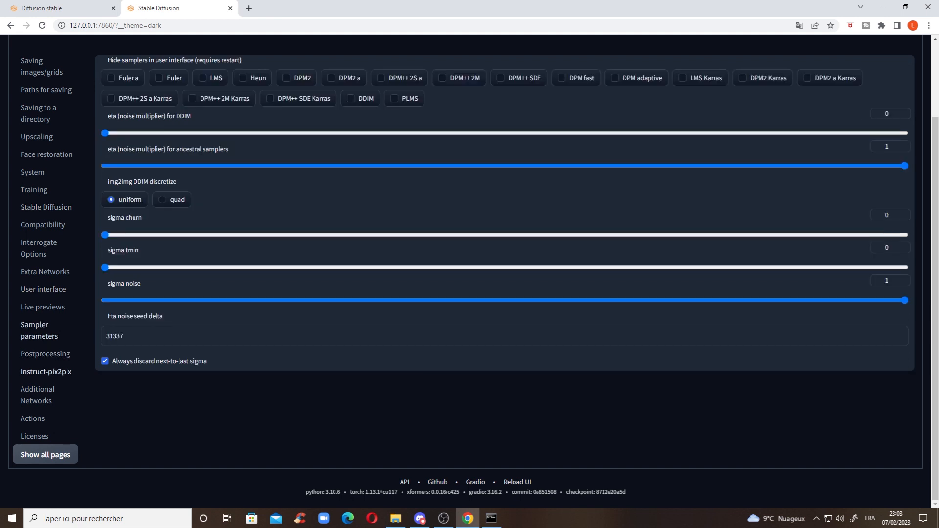
click(124, 336)
scroll(469, 264, up, 2)
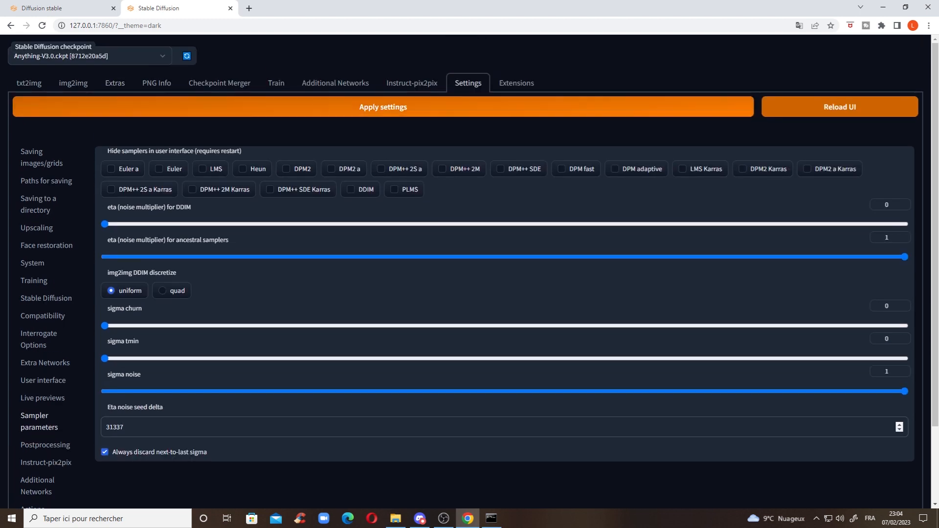
click(383, 107)
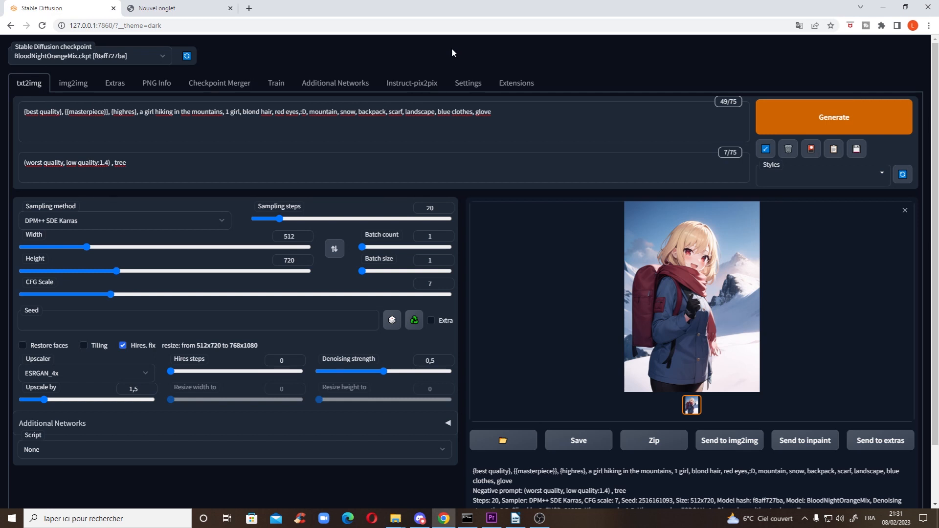
View the generated image of the hiking girl at full size and select BloodNightOrangeMix.ckpt among the available checkpoints.
click(669, 233)
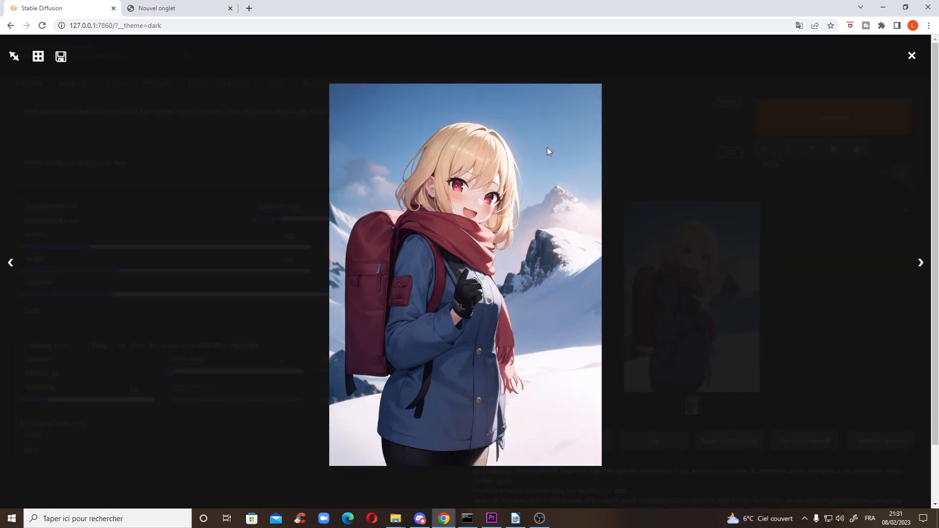
click(641, 153)
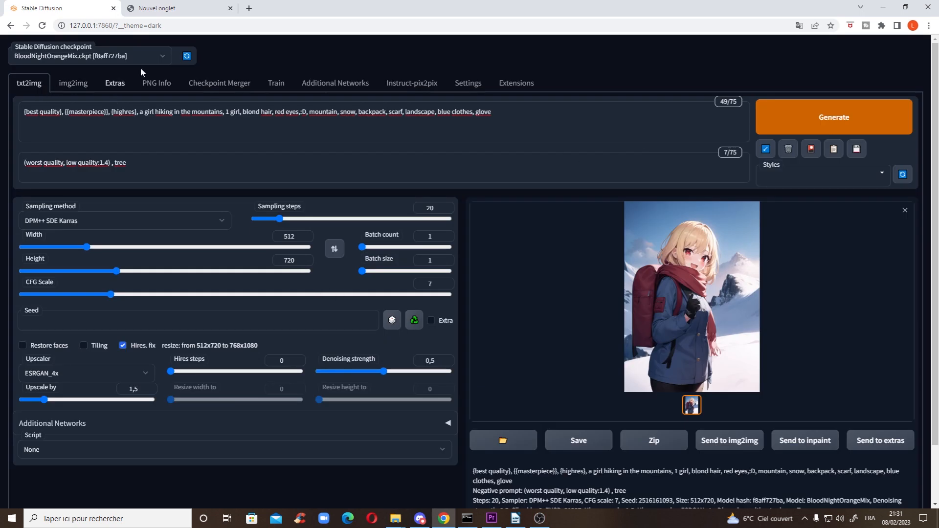
click(149, 56)
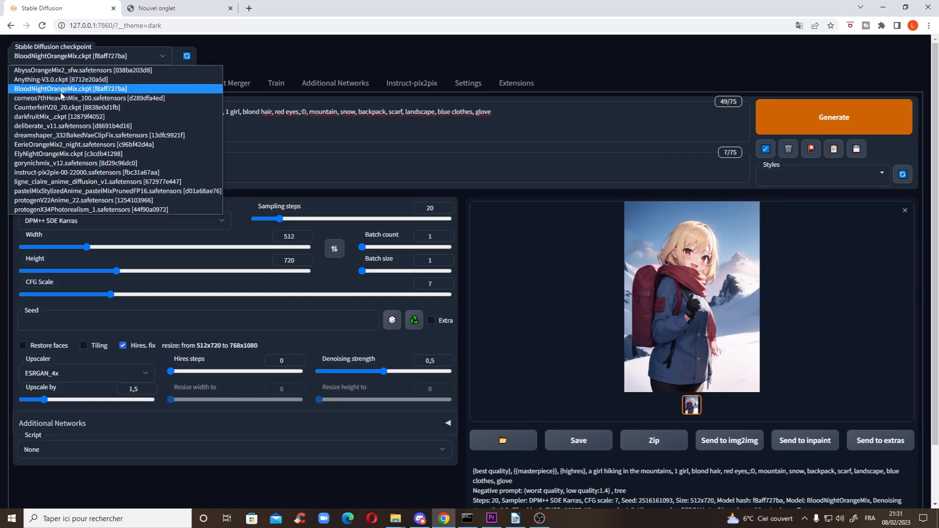
click(76, 91)
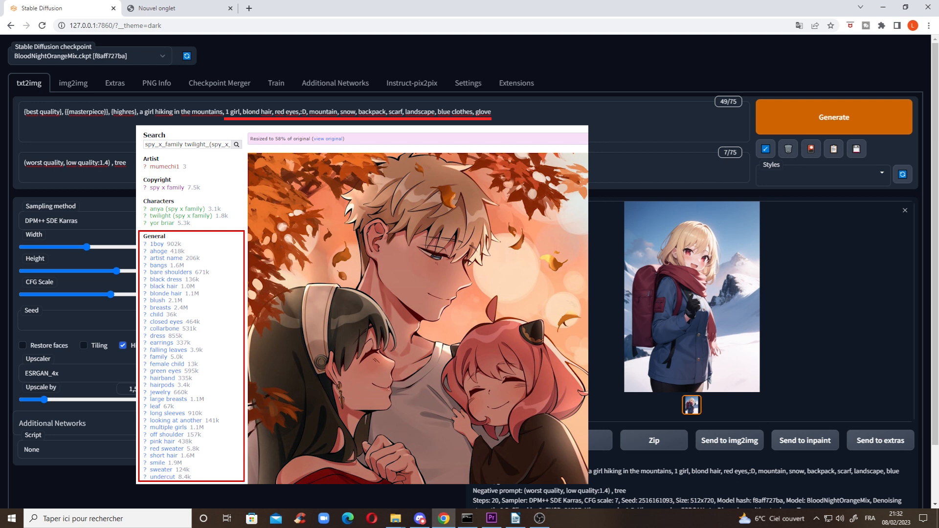
Generate an image from the current prompt of a girl hiking in the mountains and turn off Hires. fix.
drag(309, 113, 301, 112)
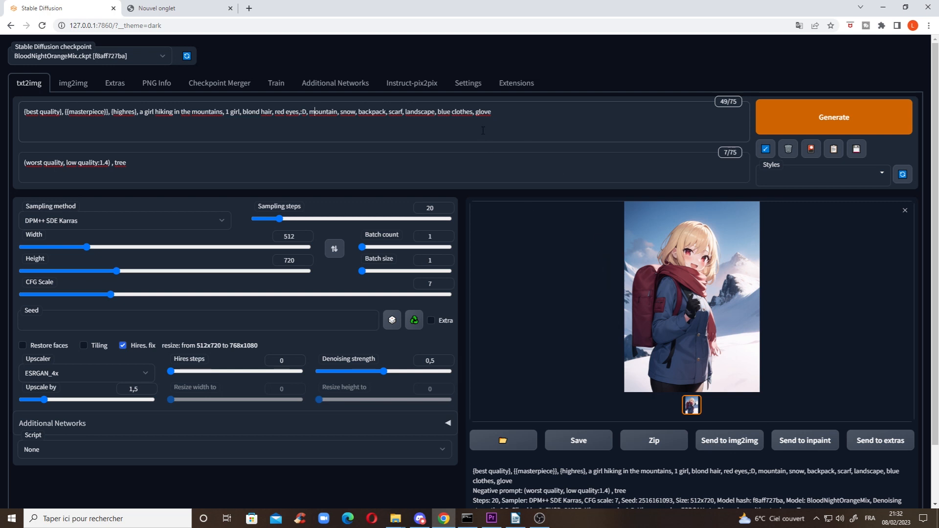
click(837, 120)
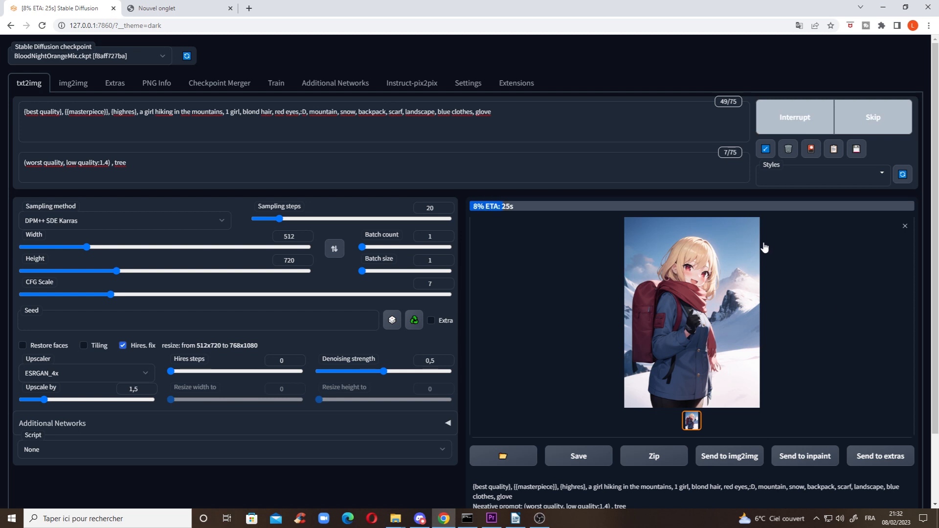
click(149, 162)
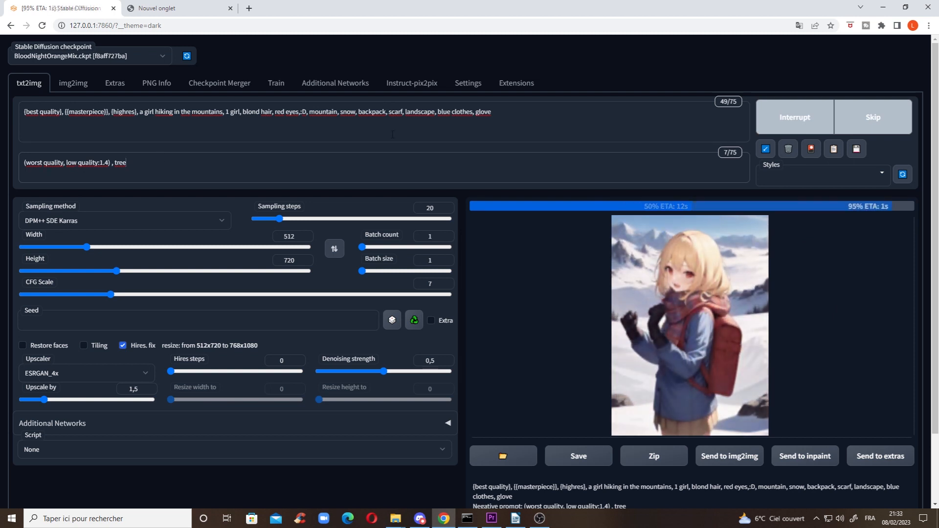
click(712, 333)
click(712, 333)
click(123, 346)
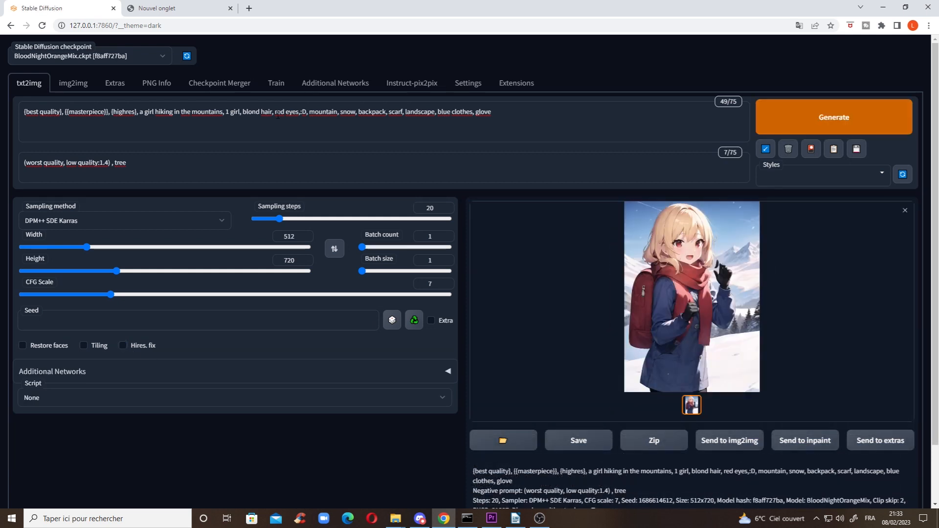
Change the prompt to "black hair" and "blue eyes" and generate an image from it.
drag(261, 111, 246, 116)
text(black)
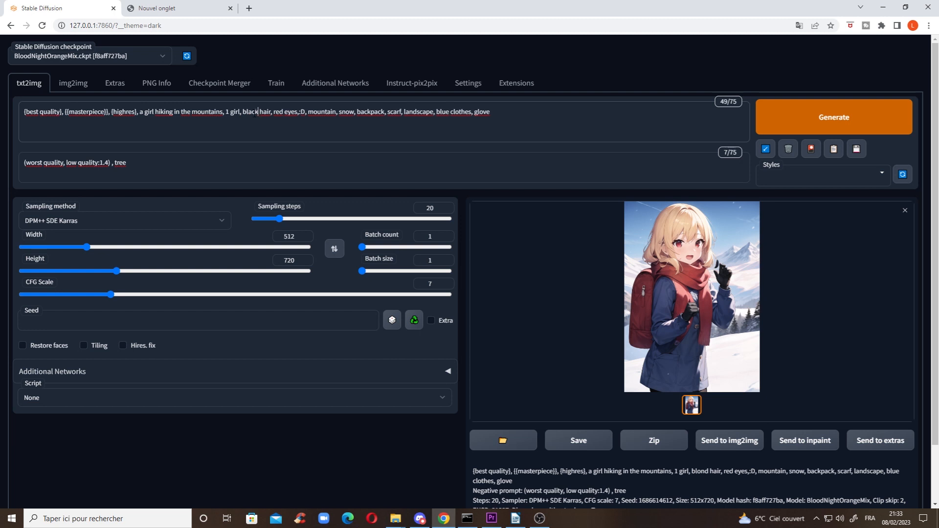
drag(284, 108, 275, 112)
key(BackSpace)
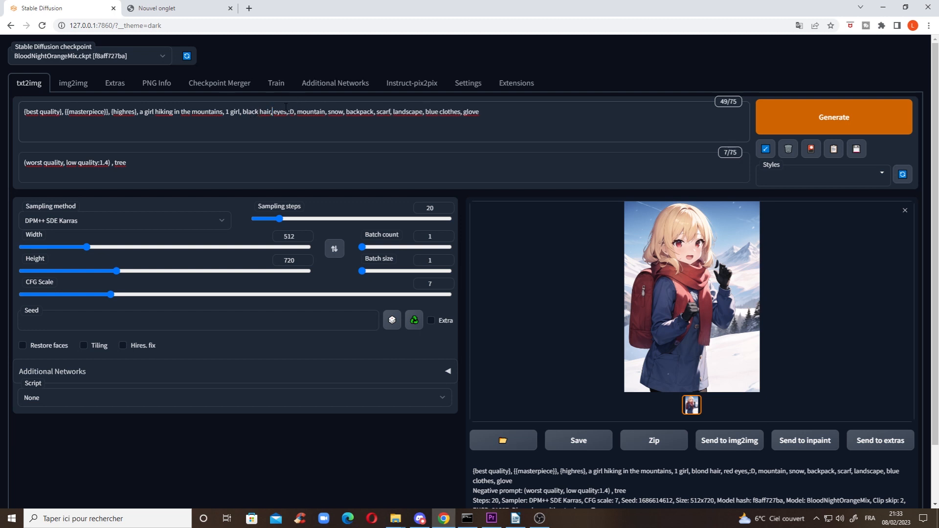
text(blue)
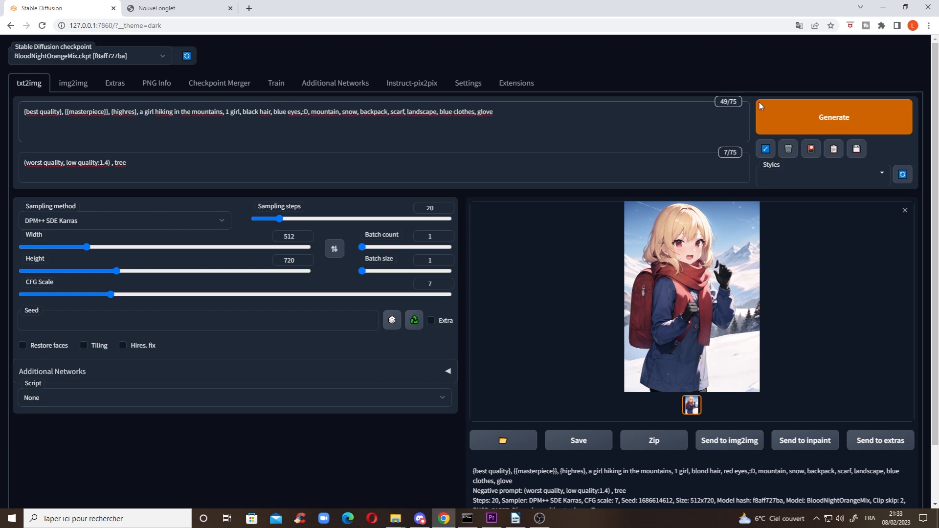
click(762, 109)
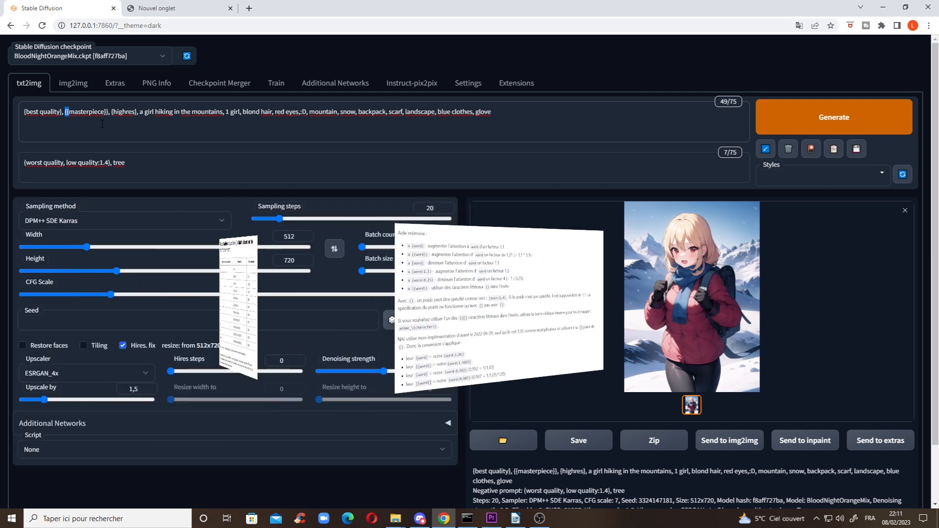
Generate more images from the prompt with blond hair and red eyes, with Hires. fix enabled.
click(839, 118)
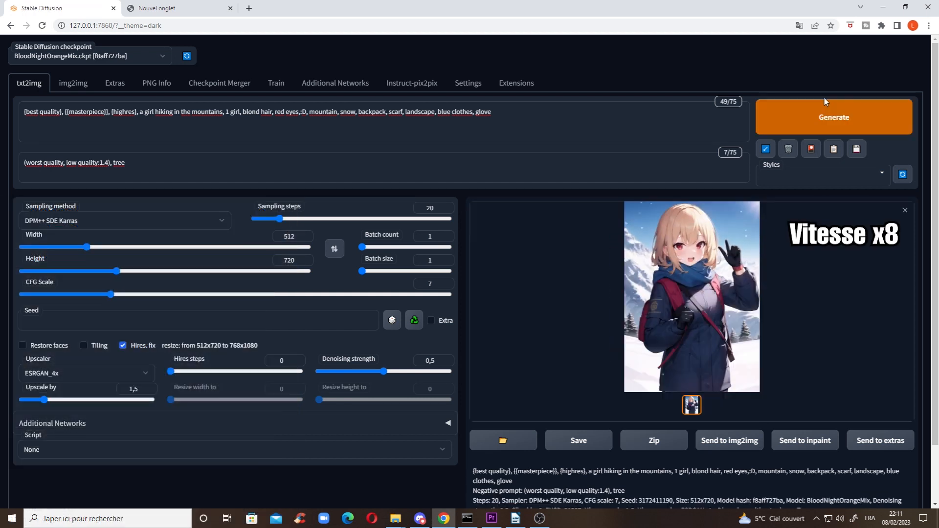
click(823, 100)
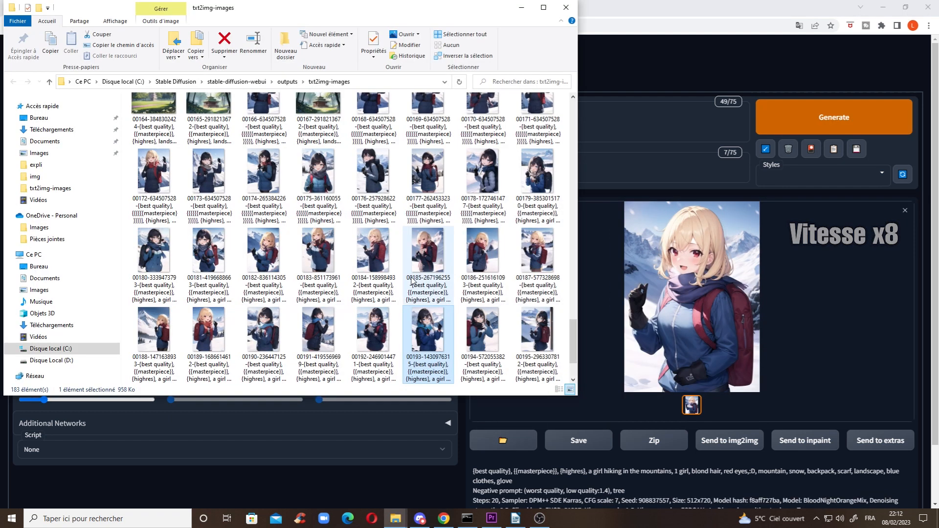
Open a picture from the outputs\txt2img-images folder and browse the generated images, comparing the black-haired and blond versions.
double_click(532, 258)
key(Right)
key(Right)
key(Right)
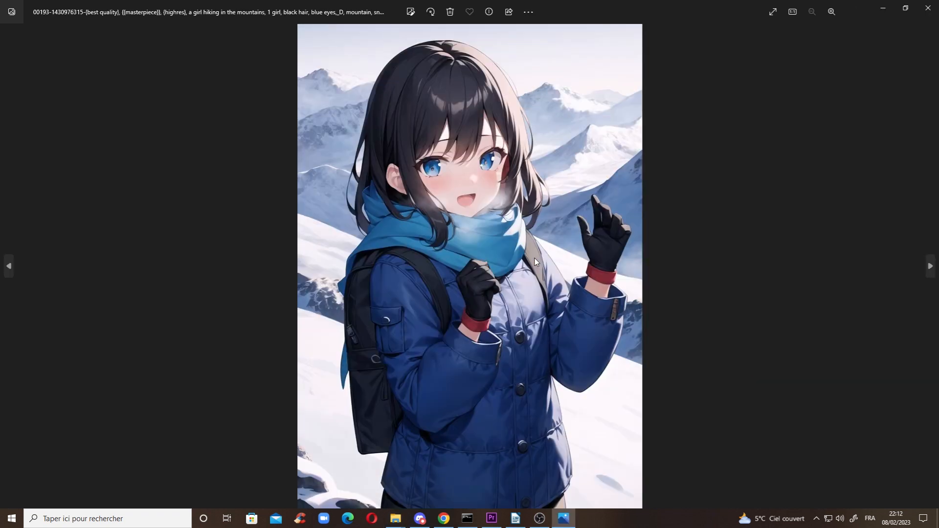
key(Left)
key(Left)
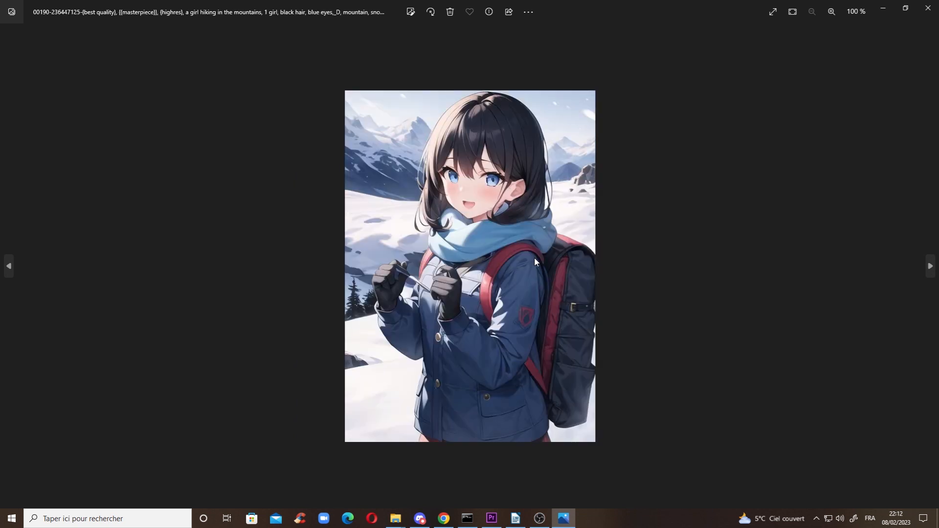
key(Left)
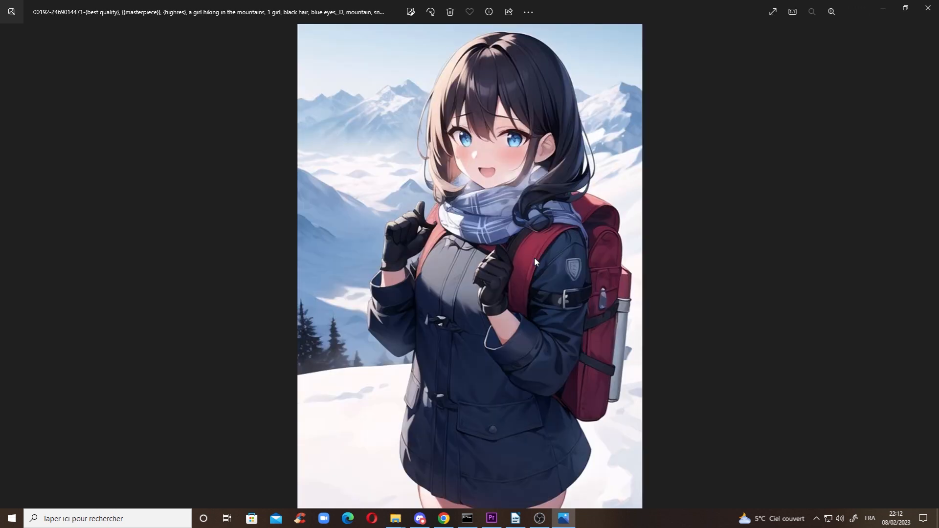
key(Left)
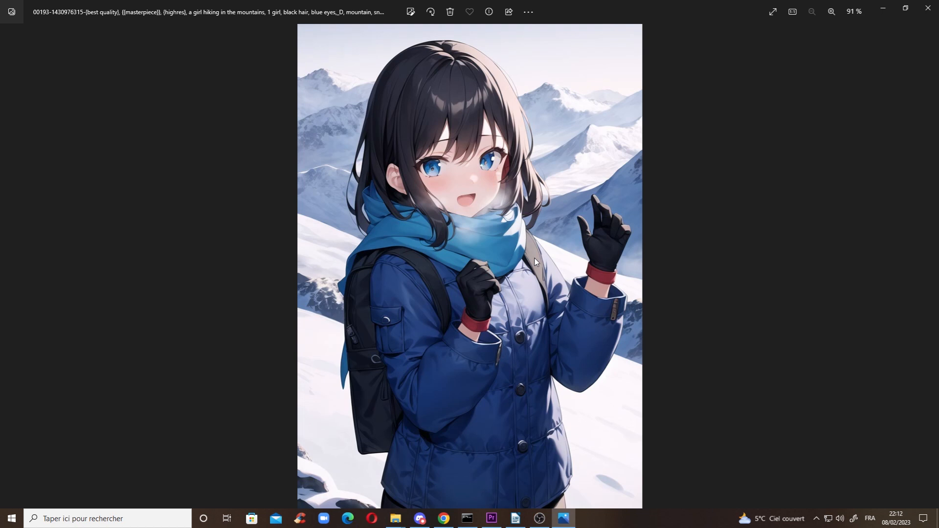
key(Left)
key(Left)
key(Left)
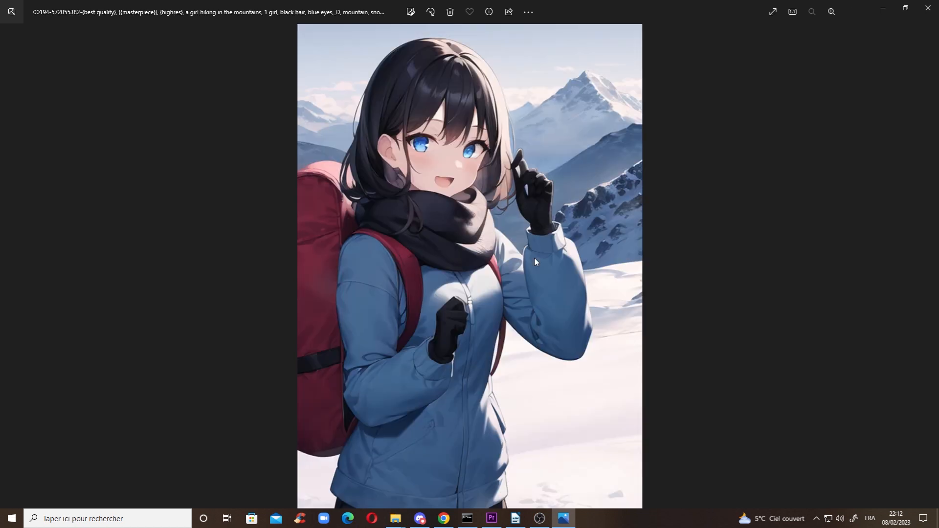
key(Left)
key(Left)
key(Left)
key(Left)
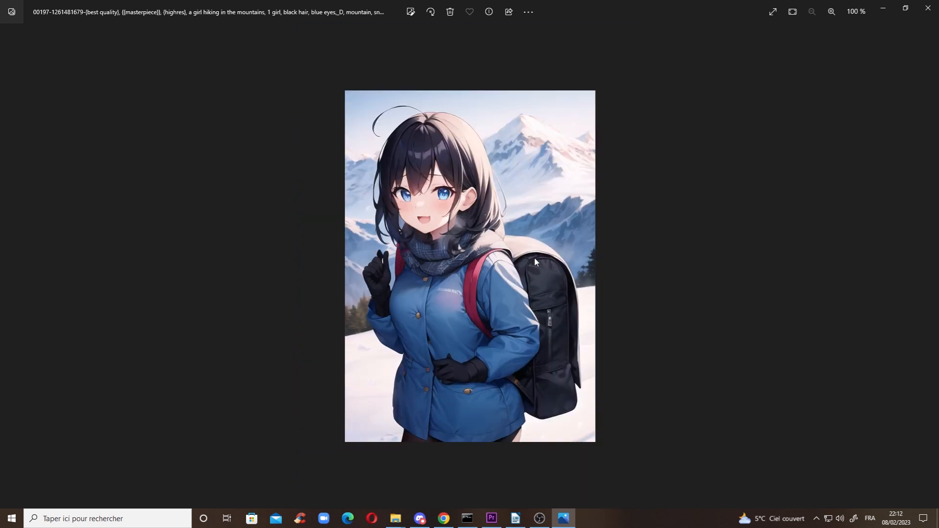
key(Left)
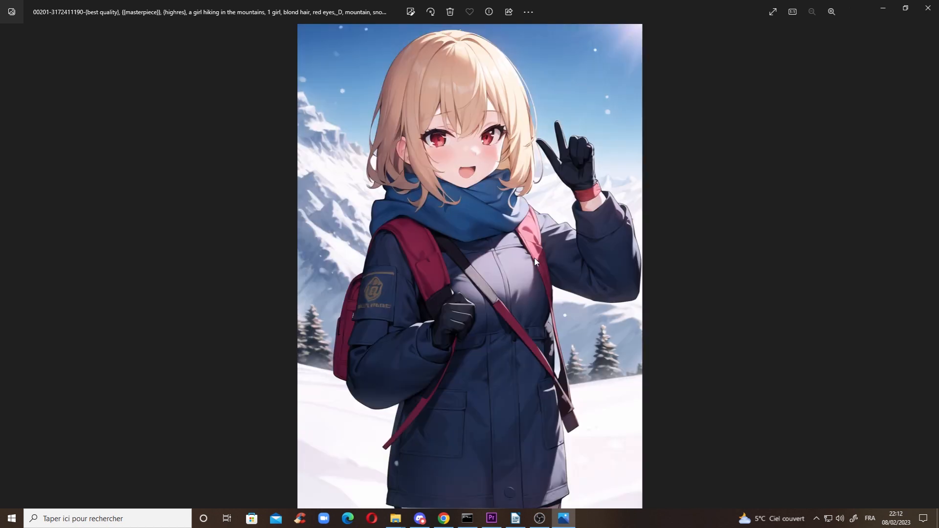
key(Right)
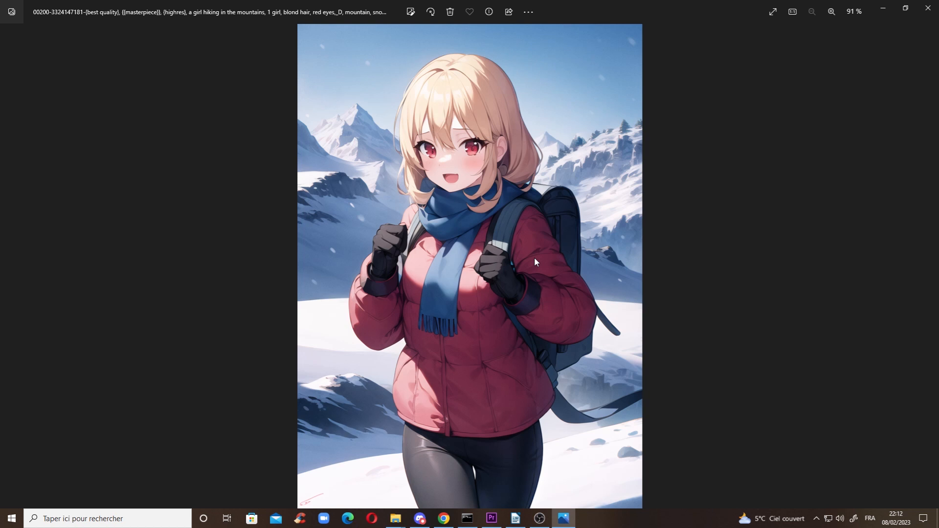
key(Right)
key(Right)
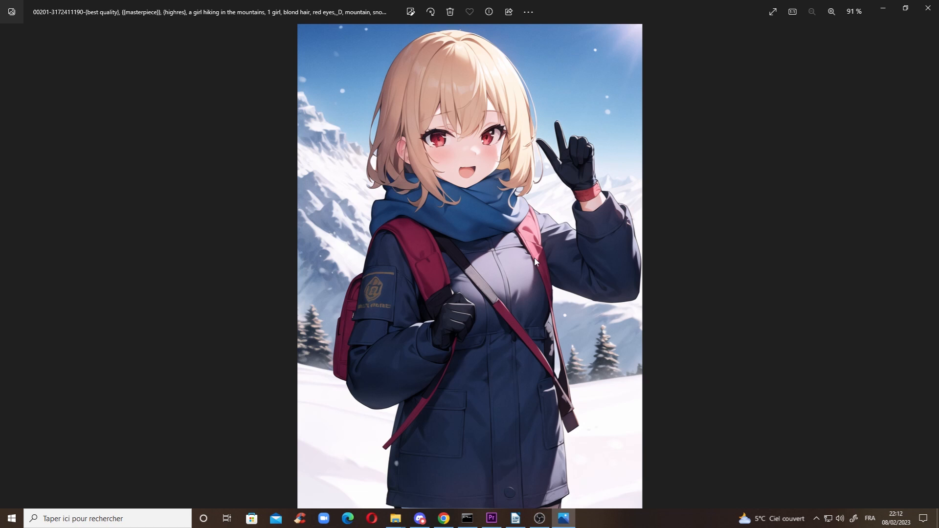